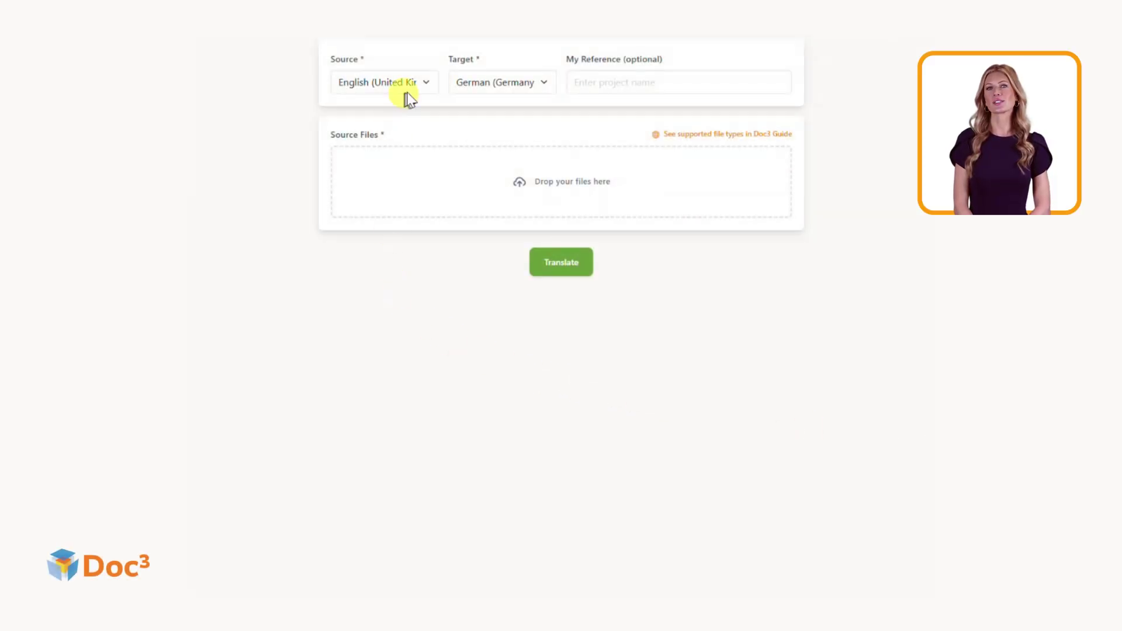
Keep English (United Kingdom) to German (Germany) and add the English timer manual .docx as source
{"action": "left_click", "coordinate": [427, 83]}
{"action": "left_click", "coordinate": [365, 436]}
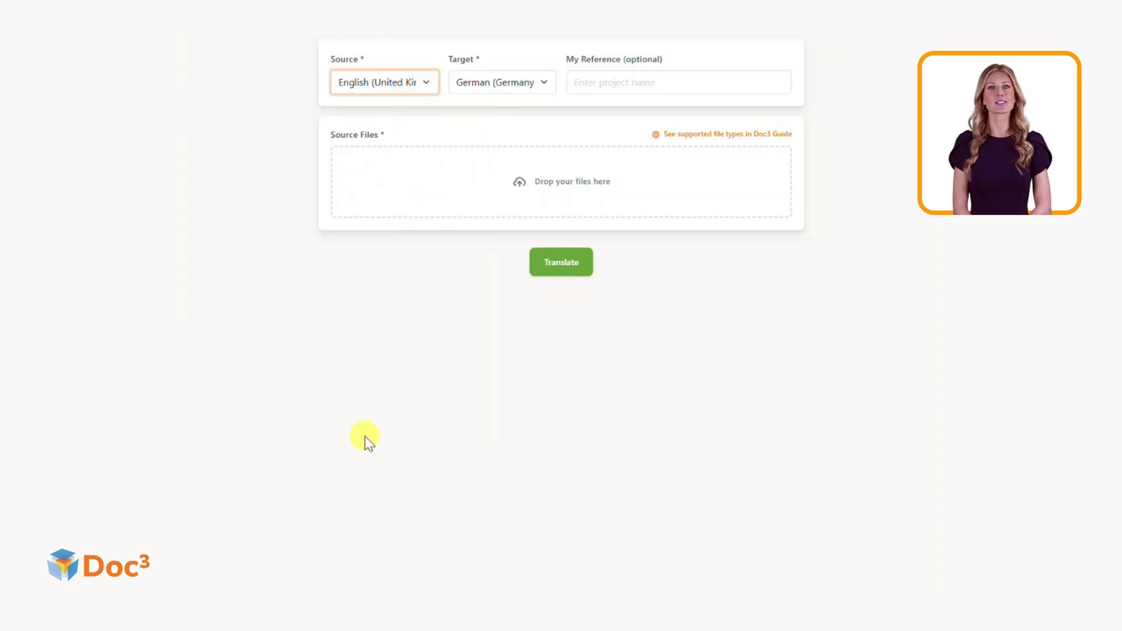
{"action": "left_click", "coordinate": [519, 86]}
{"action": "left_click", "coordinate": [518, 435]}
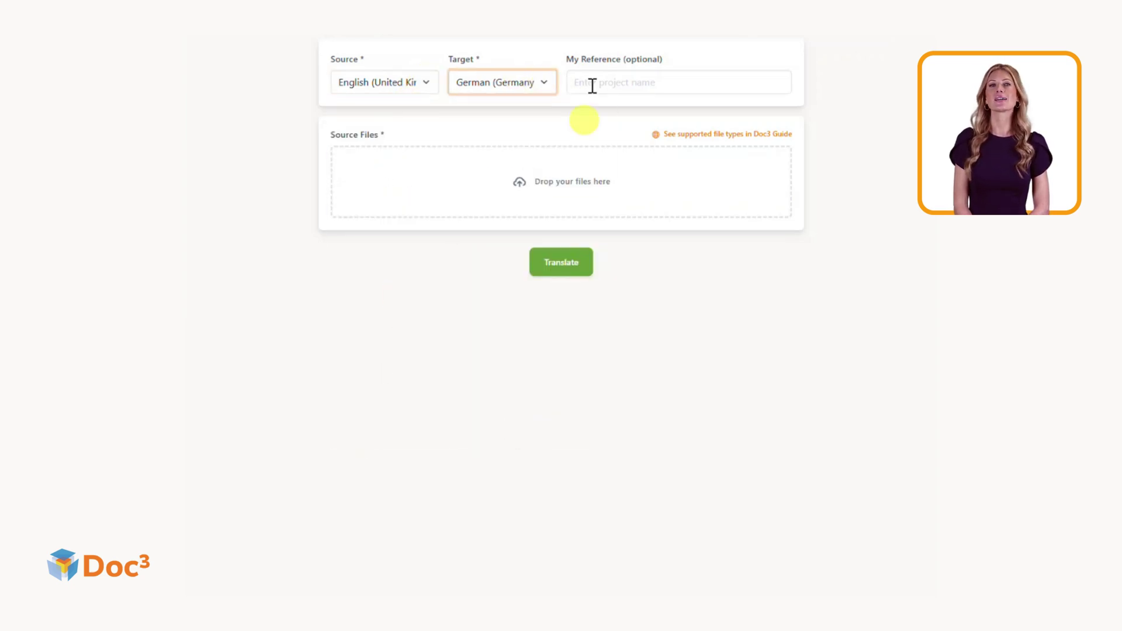
{"action": "left_click", "coordinate": [593, 79]}
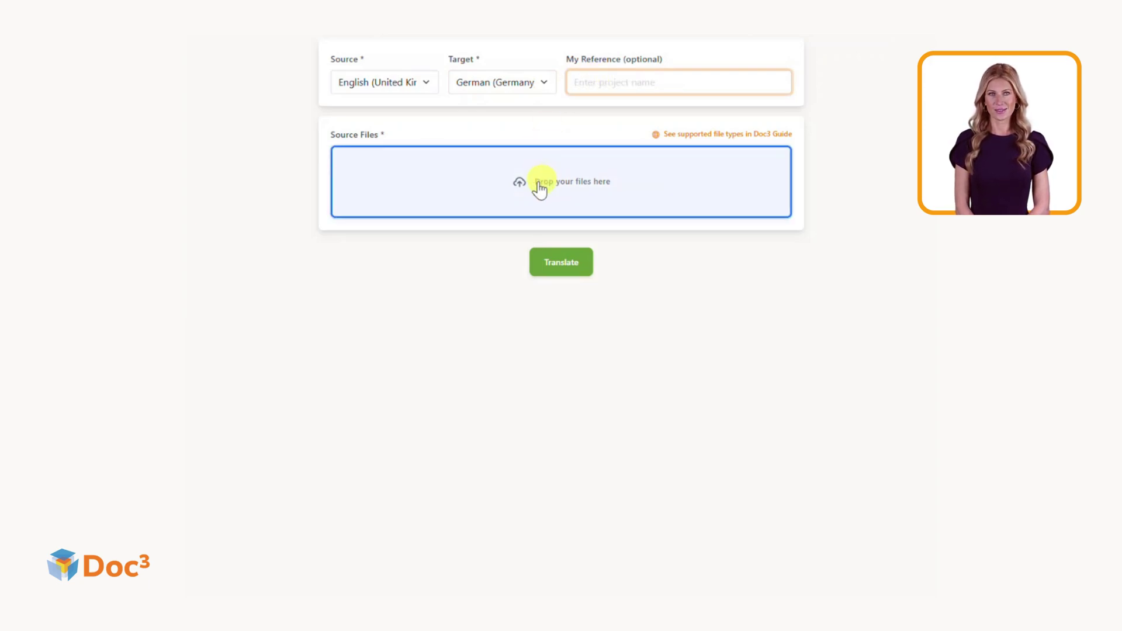
{"action": "mouse_move", "coordinate": [306, 429]}
{"action": "left_mouse_down"}
{"action": "mouse_move", "coordinate": [439, 272]}
{"action": "mouse_move", "coordinate": [564, 188]}
{"action": "left_mouse_up"}
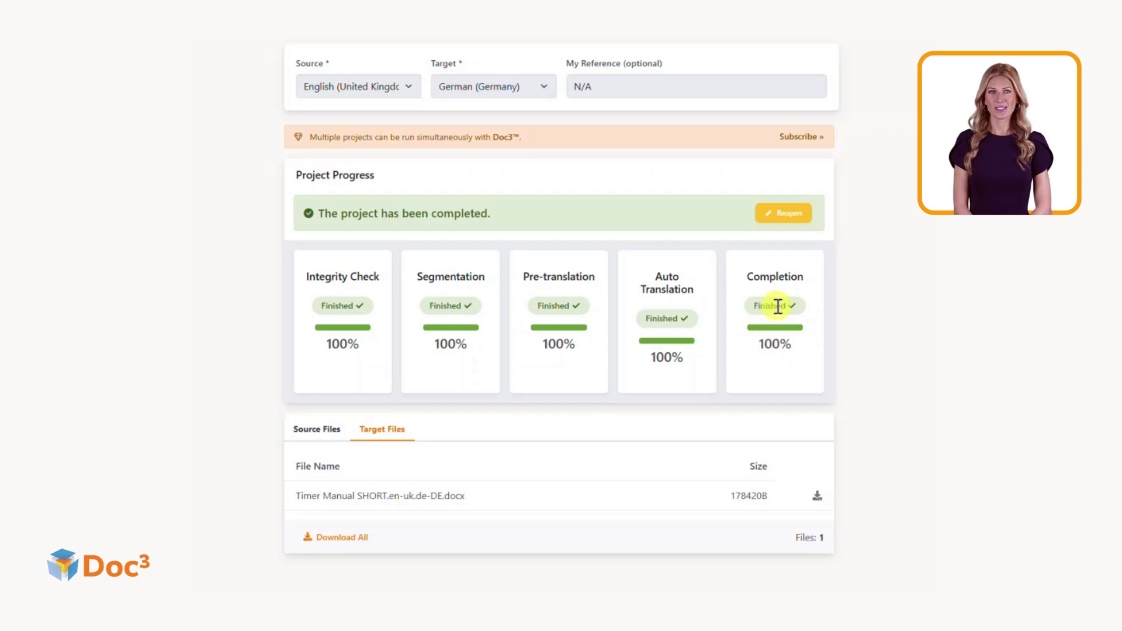
Download the German manual, then view the English original and the de-DE translation from File Explorer
{"action": "left_click", "coordinate": [817, 496]}
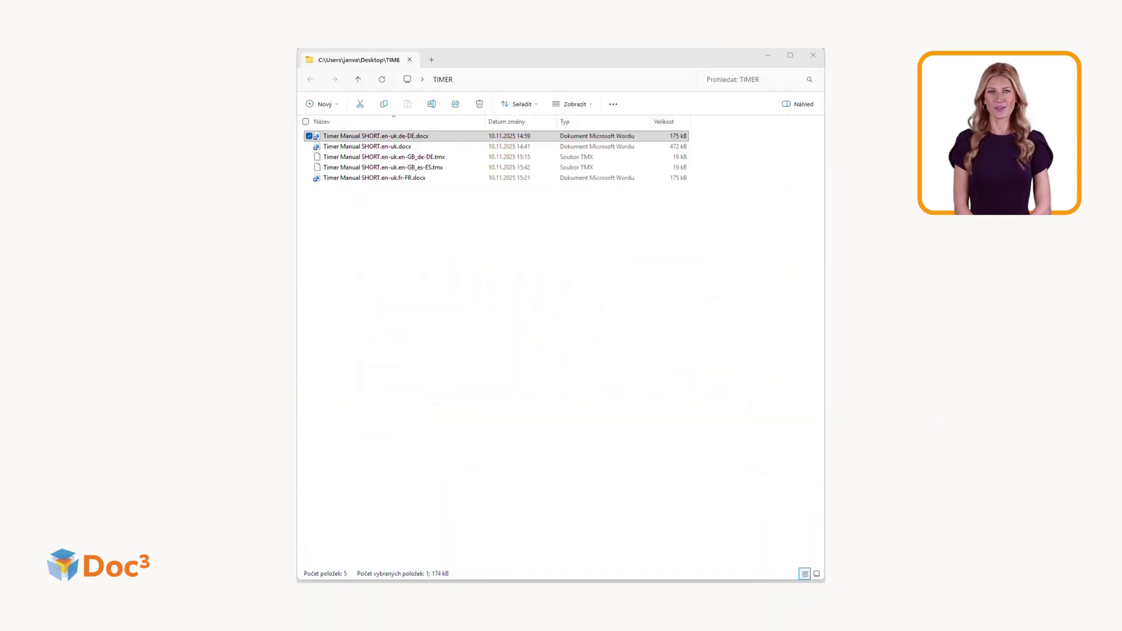
{"action": "double_click", "coordinate": [390, 148]}
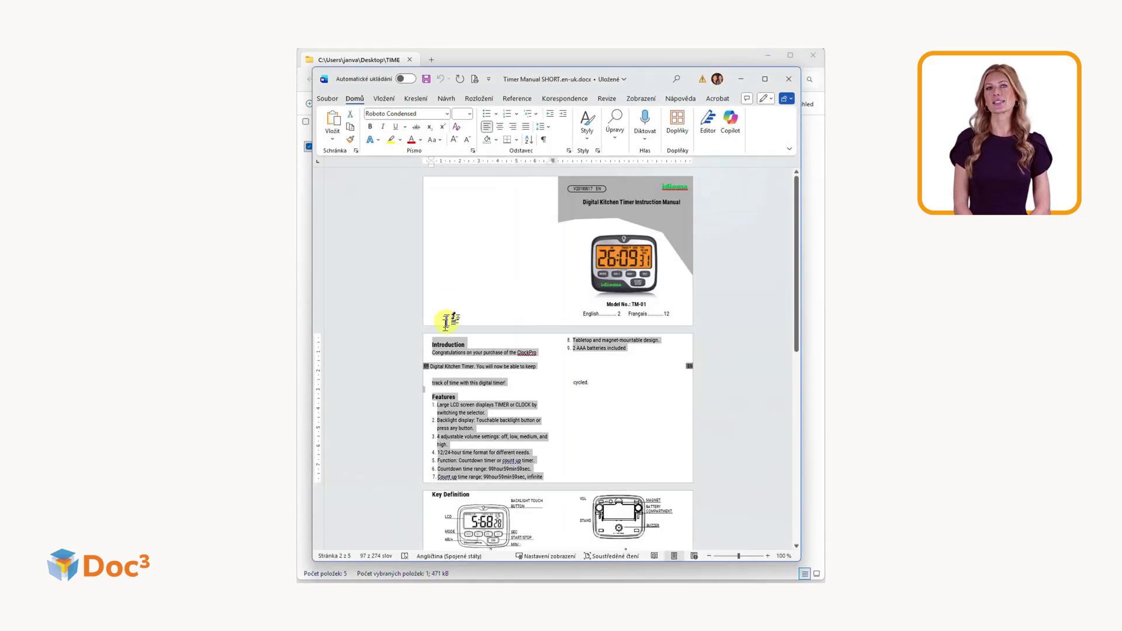
{"action": "left_click", "coordinate": [740, 79]}
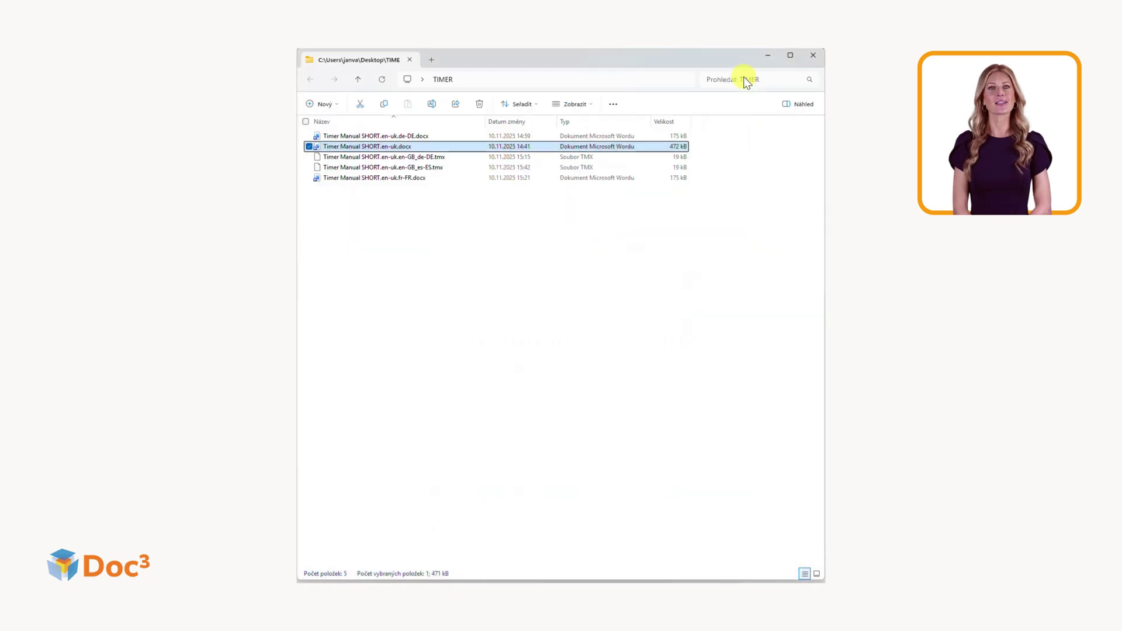
{"action": "double_click", "coordinate": [411, 136]}
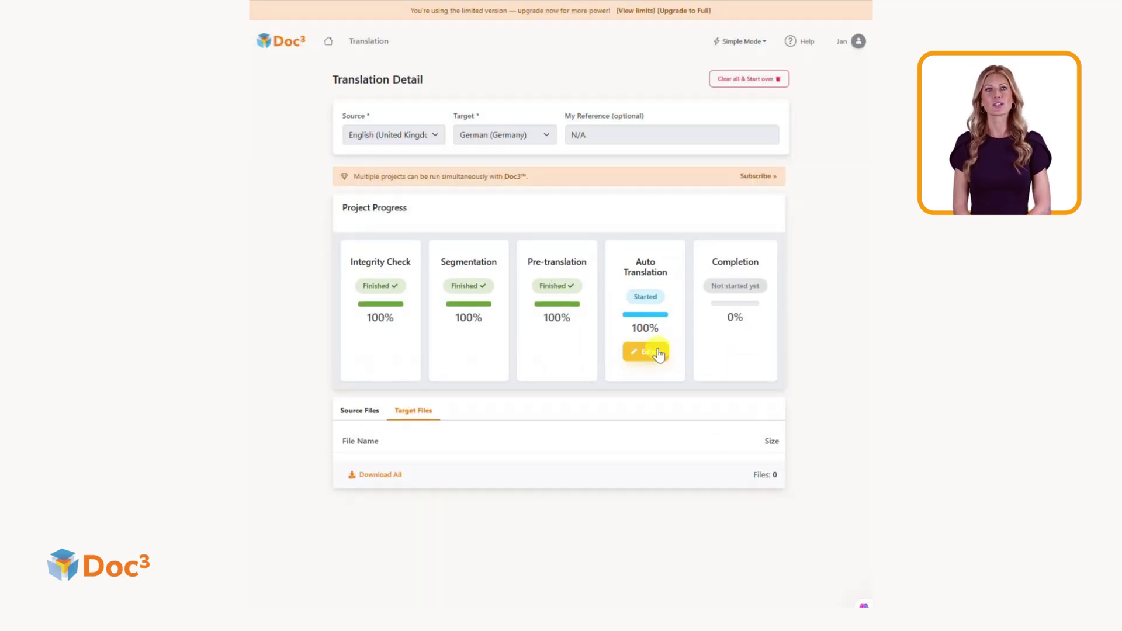
Enter the segment editor from the Auto Translation step of the German project
{"action": "left_click", "coordinate": [644, 354]}
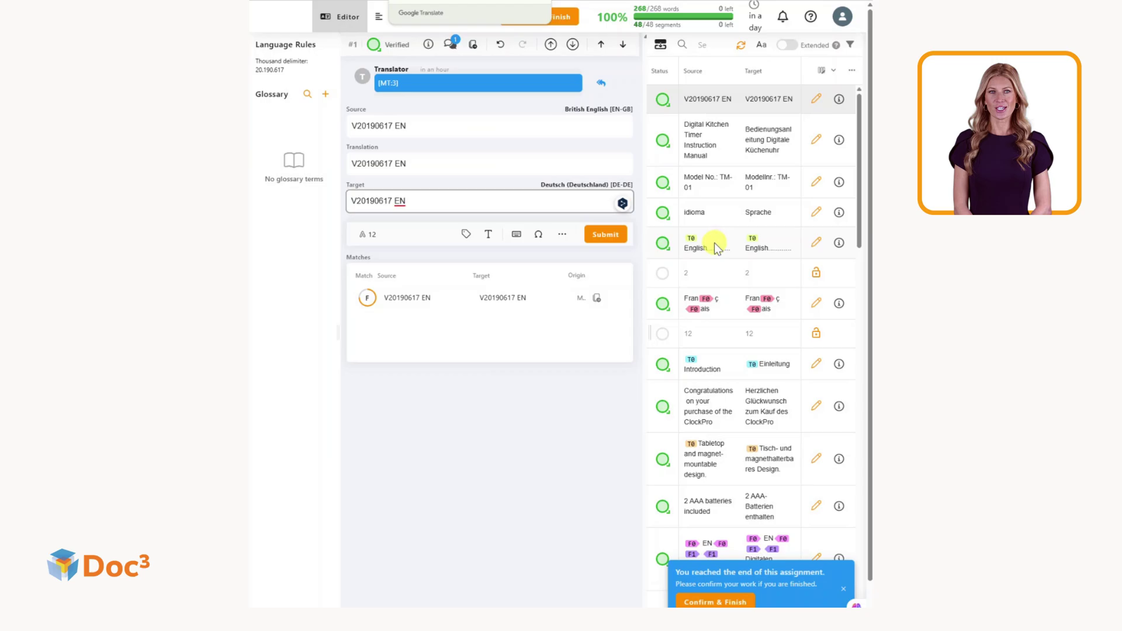
Replace the German target of the Français segment with 'Französisch' and submit the verification report
{"action": "left_click", "coordinate": [815, 303]}
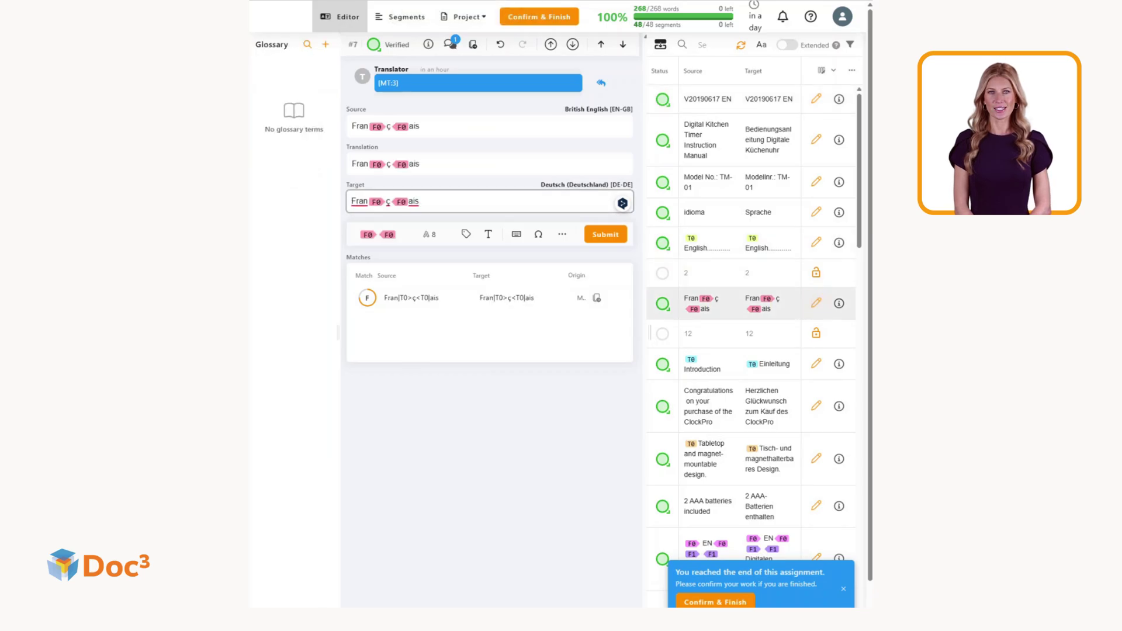
{"action": "left_click_drag", "start_coordinate": [429, 202], "coordinate": [351, 205]}
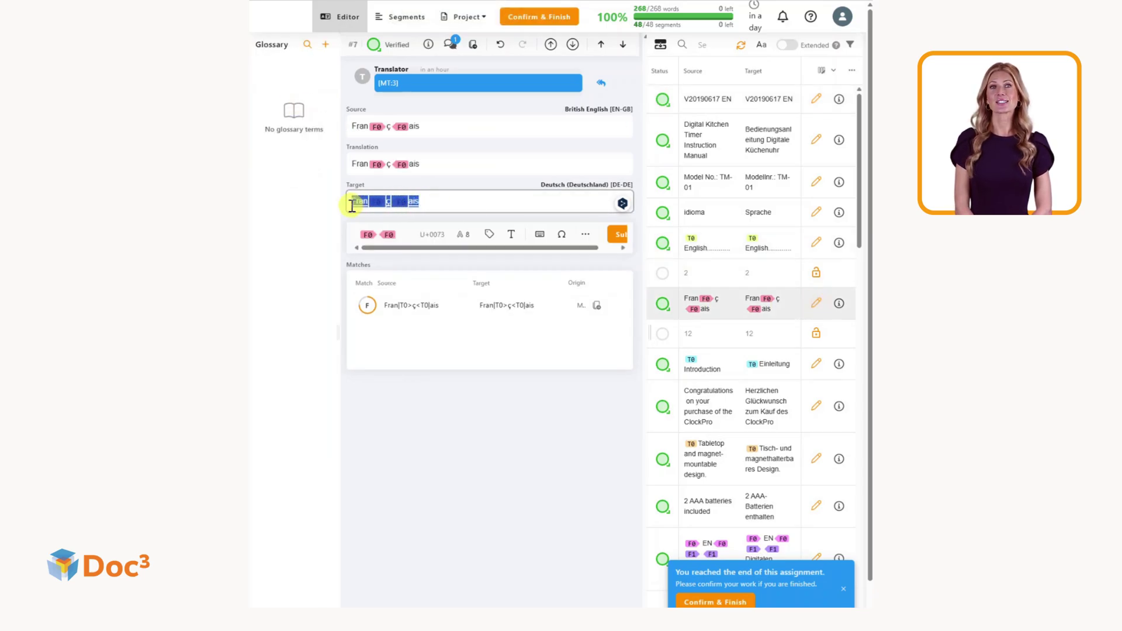
{"action": "type", "text": "Französisch"}
{"action": "left_click", "coordinate": [618, 233]}
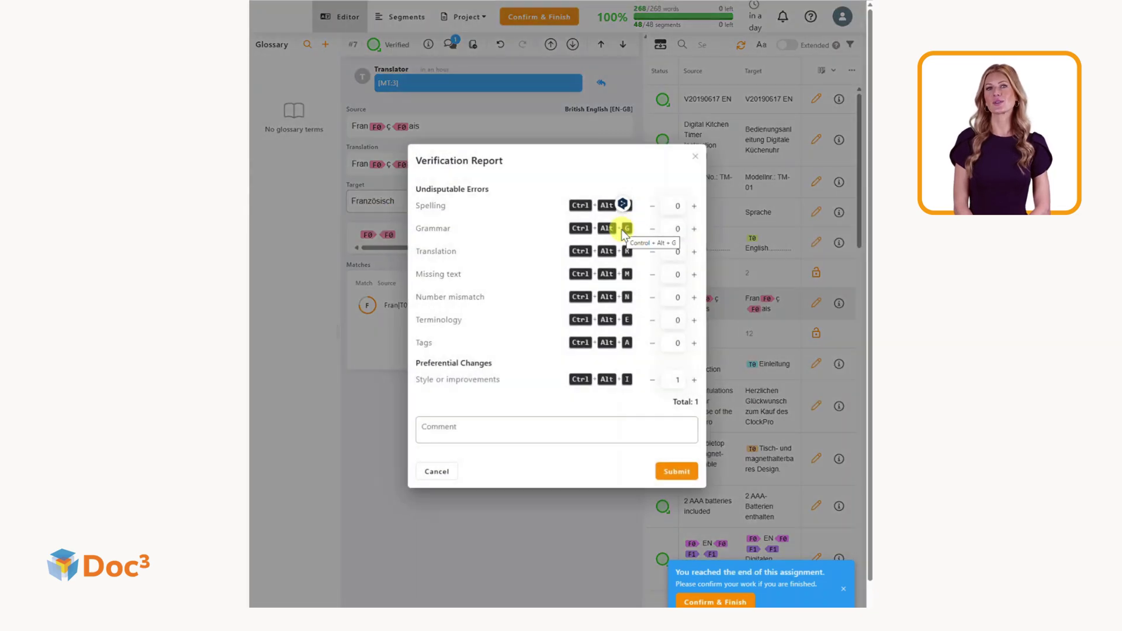
{"action": "left_click", "coordinate": [676, 471]}
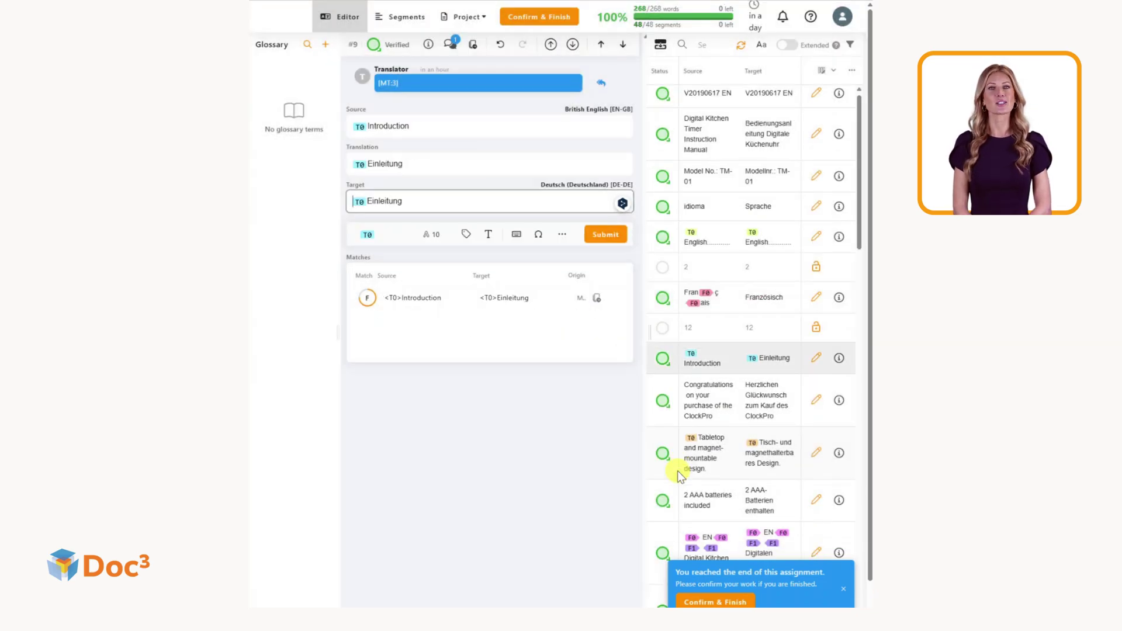
{"action": "scroll", "coordinate": [739, 494], "scroll_direction": "down", "scroll_amount": 2}
{"action": "scroll", "coordinate": [736, 498], "scroll_direction": "down", "scroll_amount": 7}
{"action": "scroll", "coordinate": [738, 498], "scroll_direction": "down", "scroll_amount": 5}
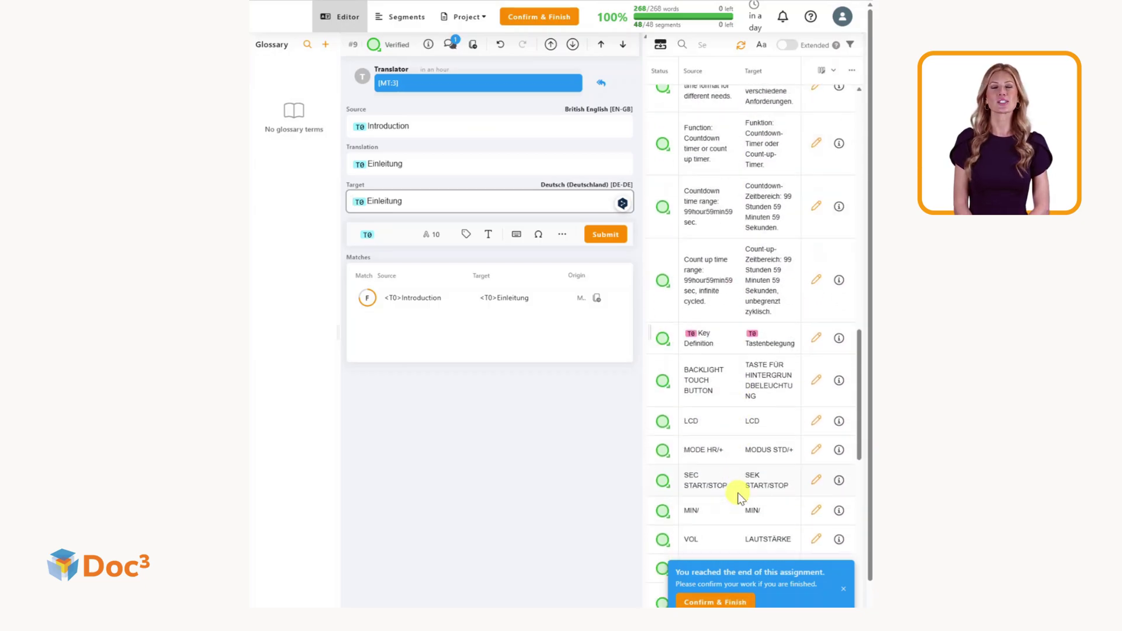
{"action": "scroll", "coordinate": [738, 493], "scroll_direction": "down", "scroll_amount": 5}
{"action": "scroll", "coordinate": [737, 493], "scroll_direction": "down", "scroll_amount": 5}
{"action": "scroll", "coordinate": [738, 492], "scroll_direction": "down", "scroll_amount": 3}
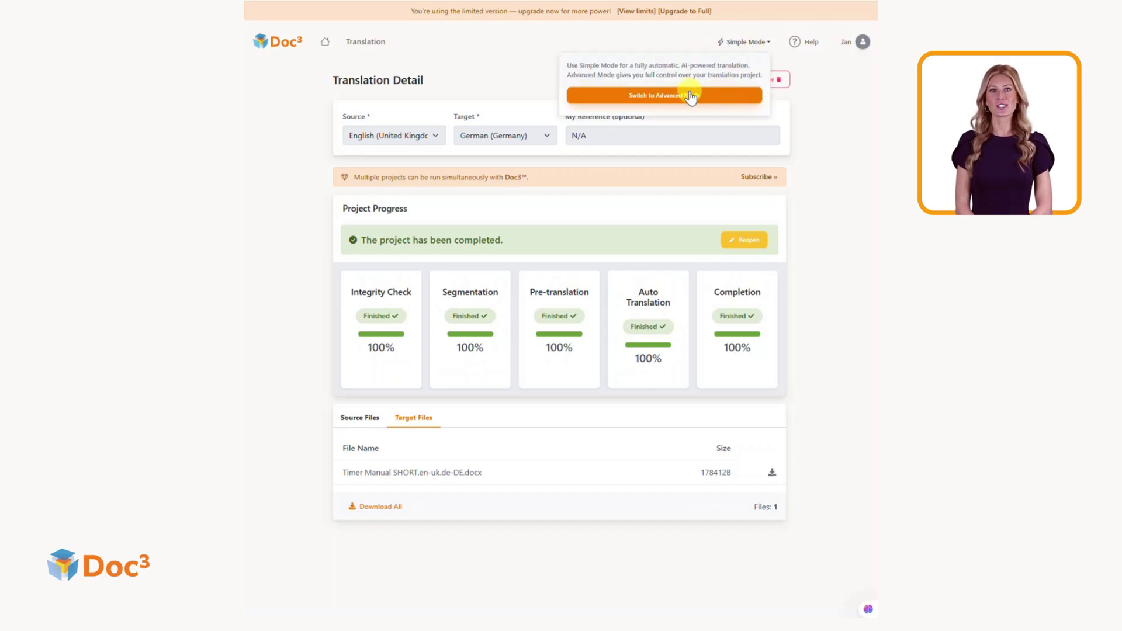
Switch to Advanced Mode and review the source files, volume breakdown and German target files with the TM
{"action": "left_click", "coordinate": [680, 95]}
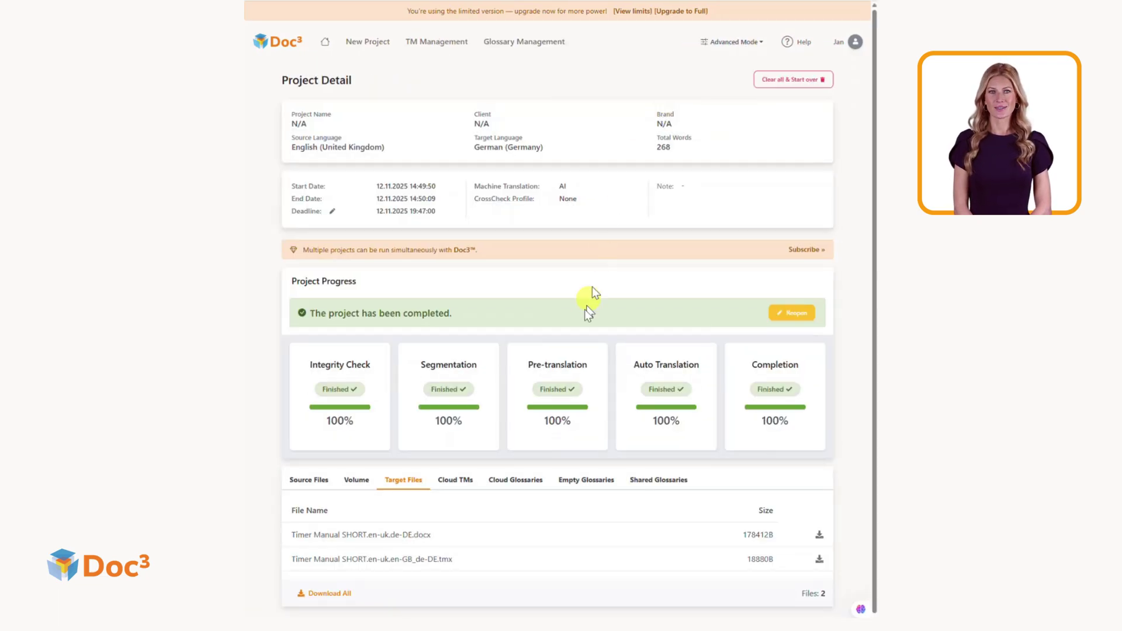
{"action": "left_click", "coordinate": [315, 481]}
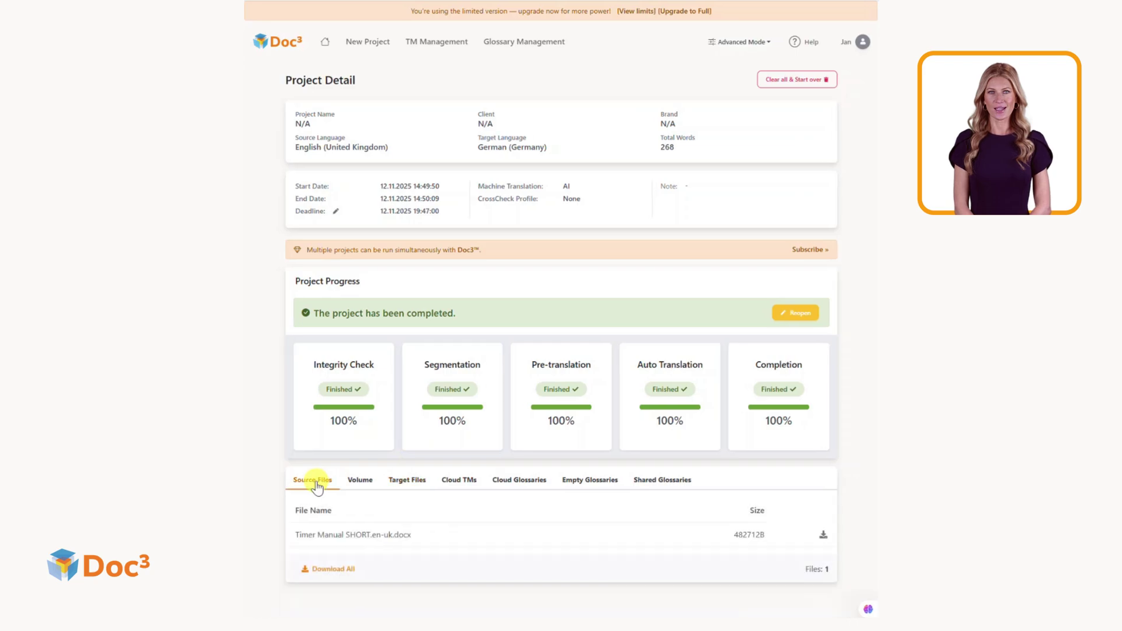
{"action": "left_click", "coordinate": [361, 482]}
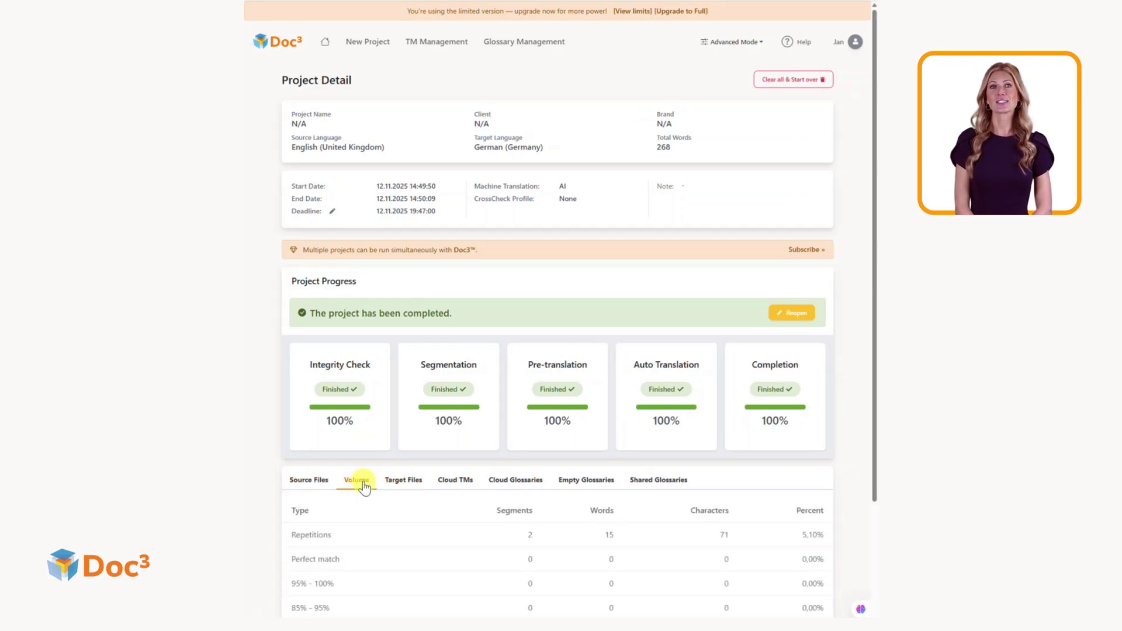
{"action": "left_click", "coordinate": [394, 485]}
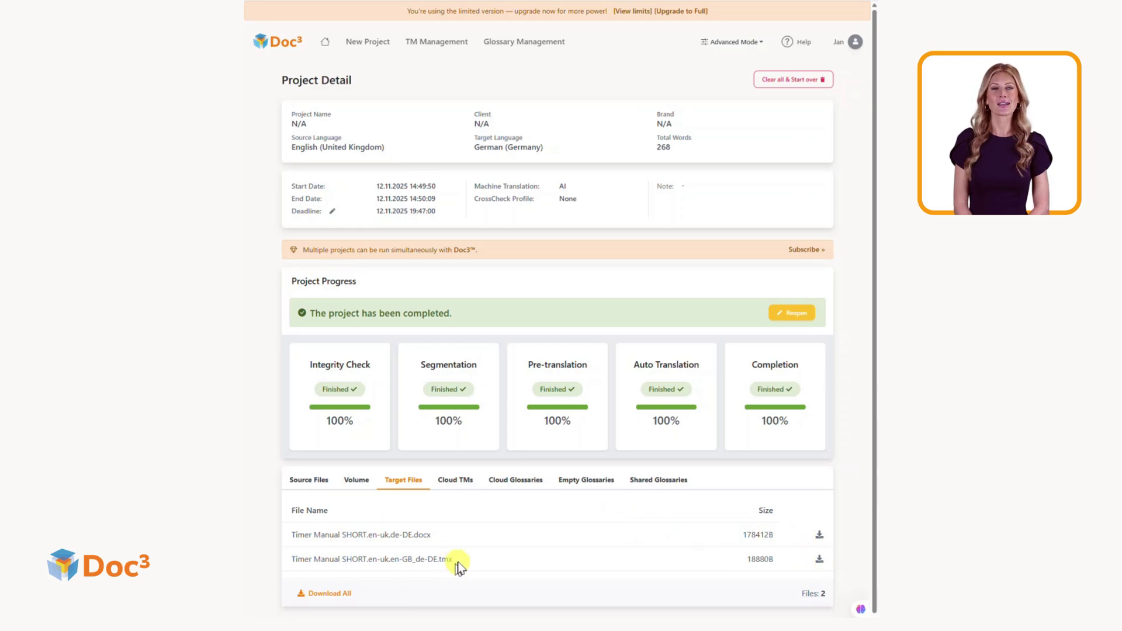
Review the project's cloud TMs, cloud glossaries, glossaries and shared glossaries
{"action": "left_click", "coordinate": [457, 481]}
{"action": "left_click", "coordinate": [511, 484]}
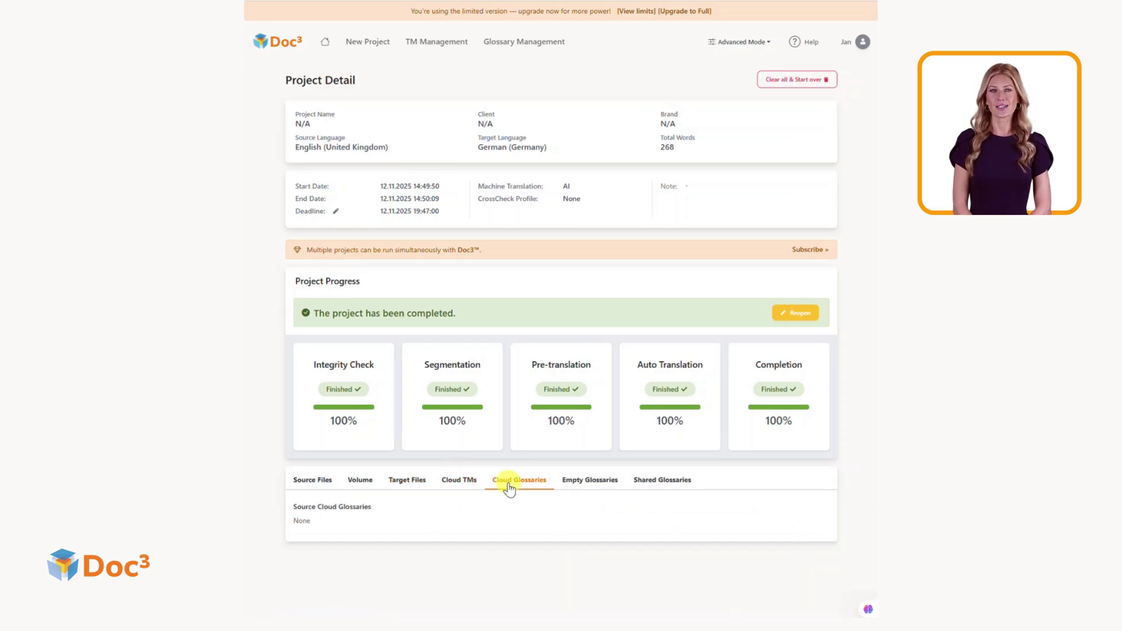
{"action": "left_click", "coordinate": [588, 483]}
{"action": "left_click", "coordinate": [663, 486]}
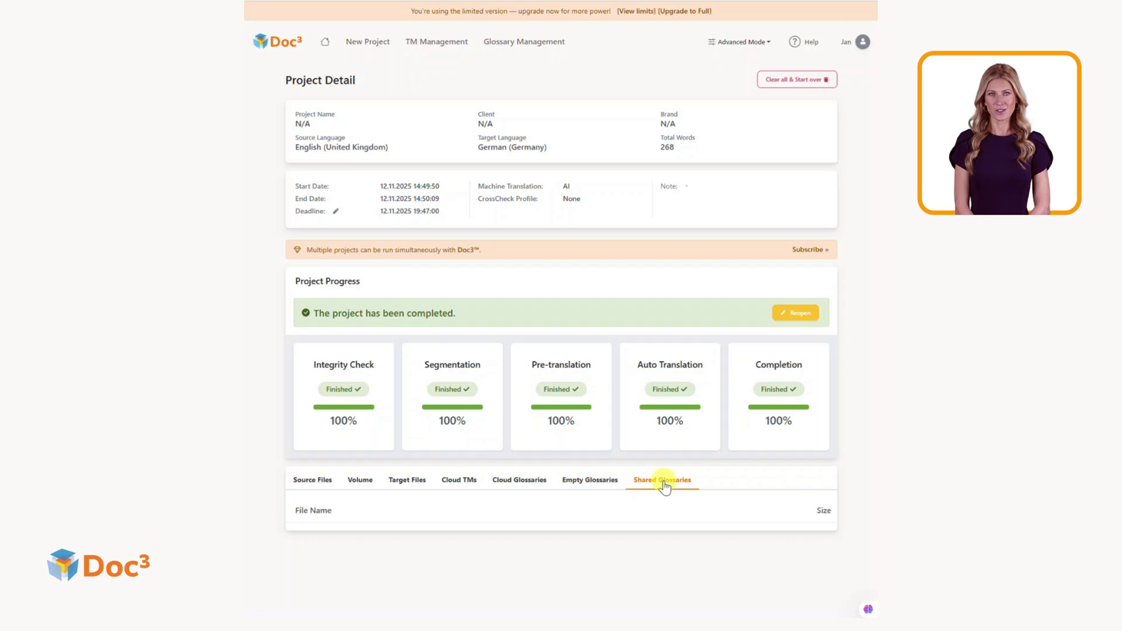
Switch back to Simple Mode and return to the new translation page with the project history
{"action": "left_click", "coordinate": [741, 41]}
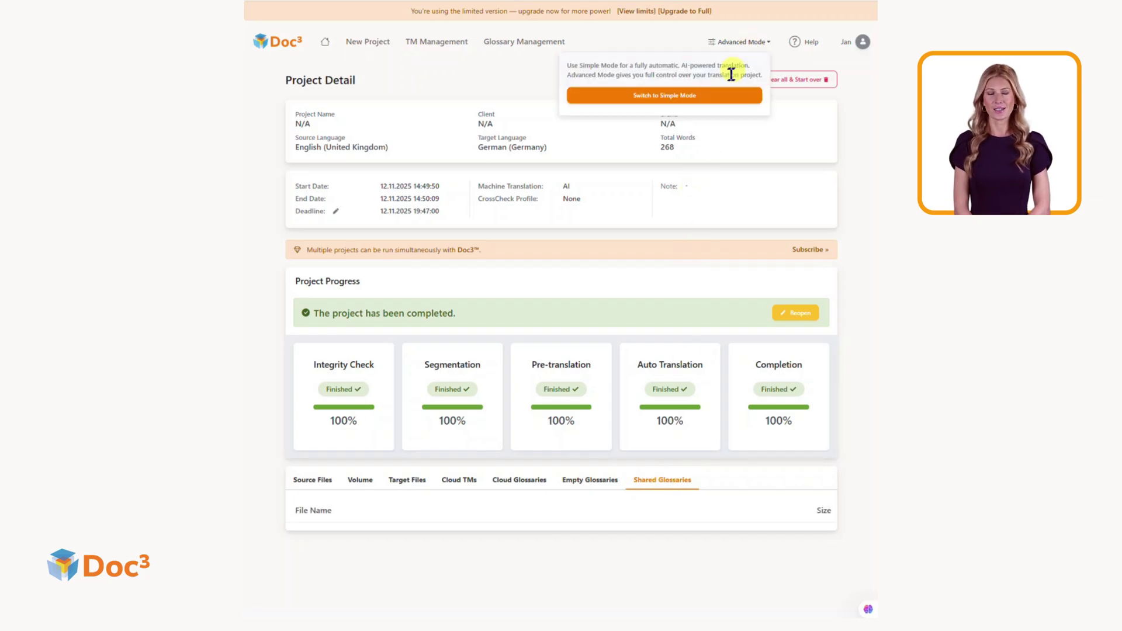
{"action": "left_click", "coordinate": [672, 96]}
{"action": "left_click", "coordinate": [628, 385]}
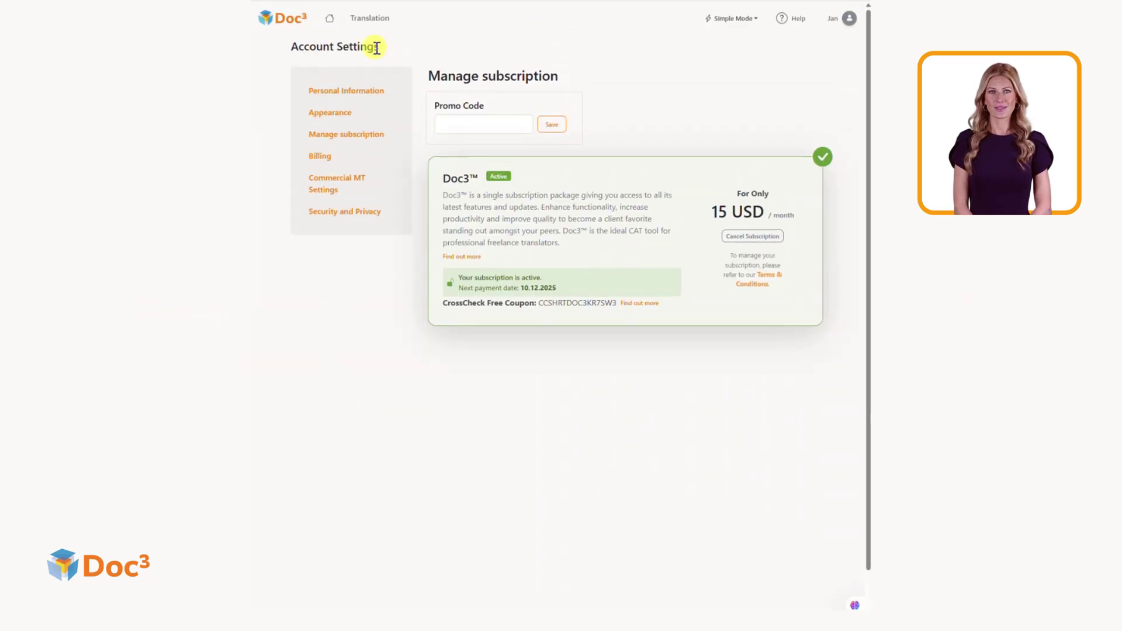
{"action": "left_click", "coordinate": [370, 20]}
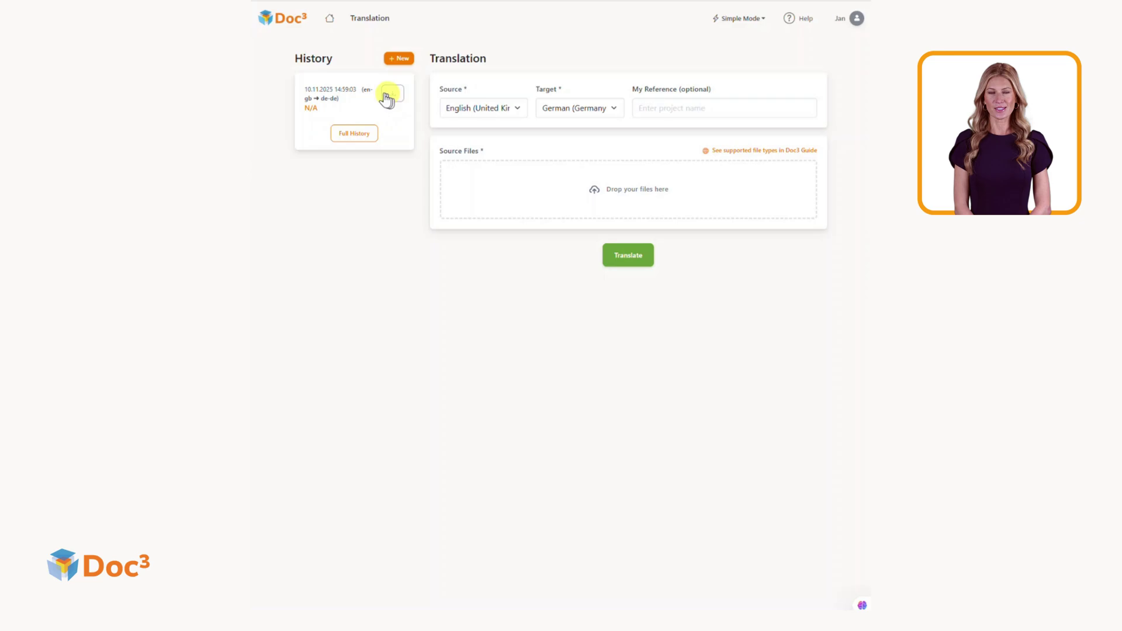
Translate Timer Manual SHORT.en-uk.docx into French (France) and start the translation
{"action": "left_click", "coordinate": [743, 18]}
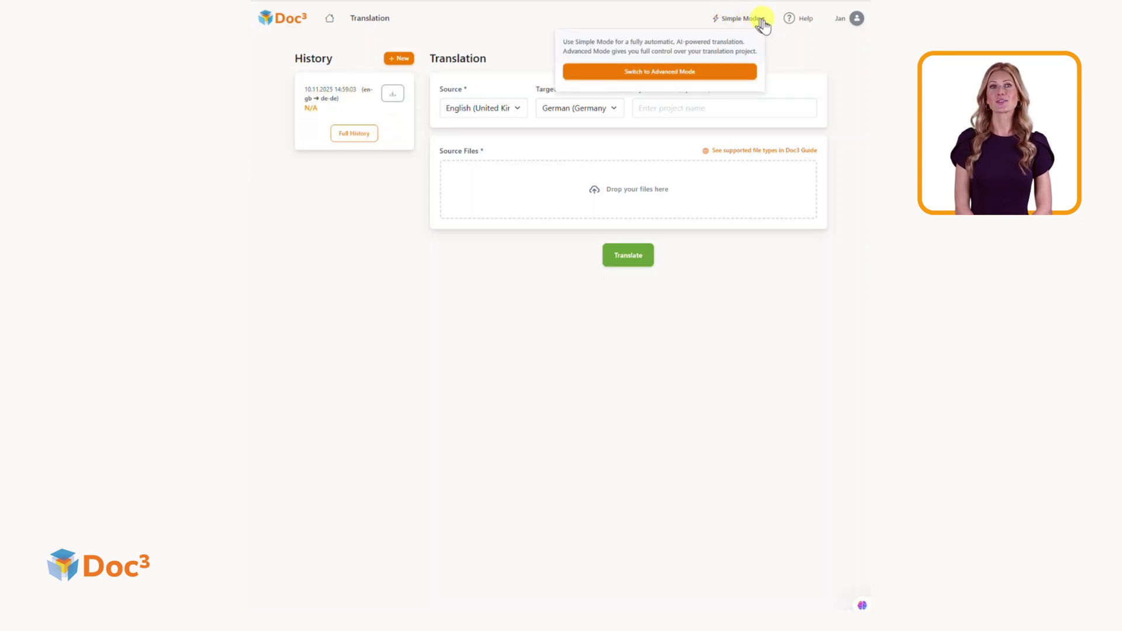
{"action": "left_click", "coordinate": [613, 107]}
{"action": "left_click", "coordinate": [582, 355]}
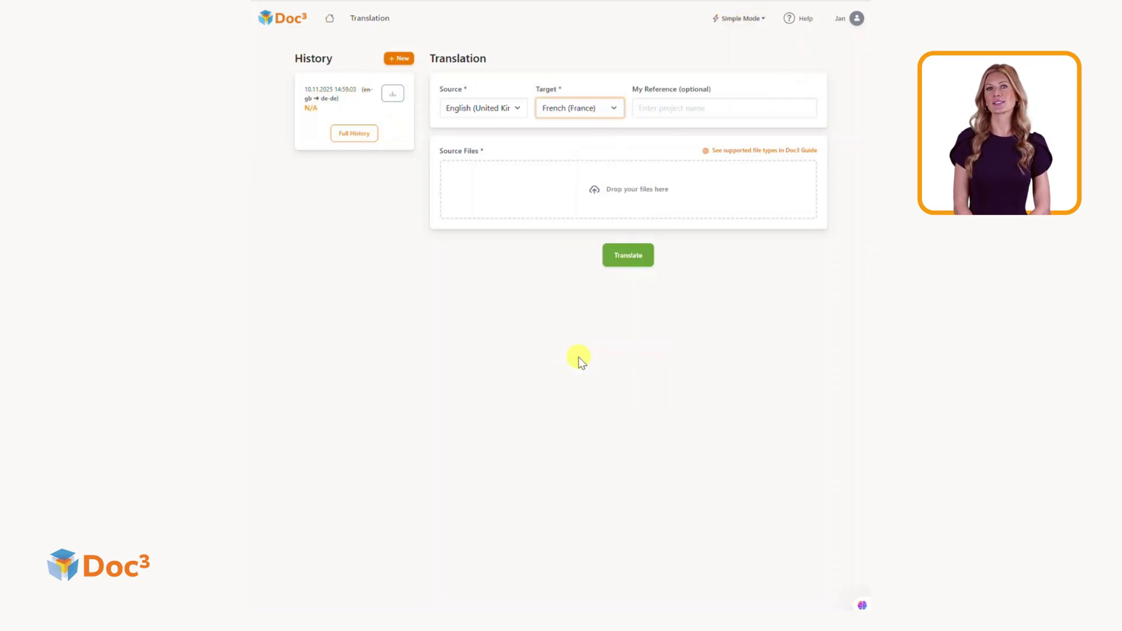
{"action": "left_click", "coordinate": [622, 189]}
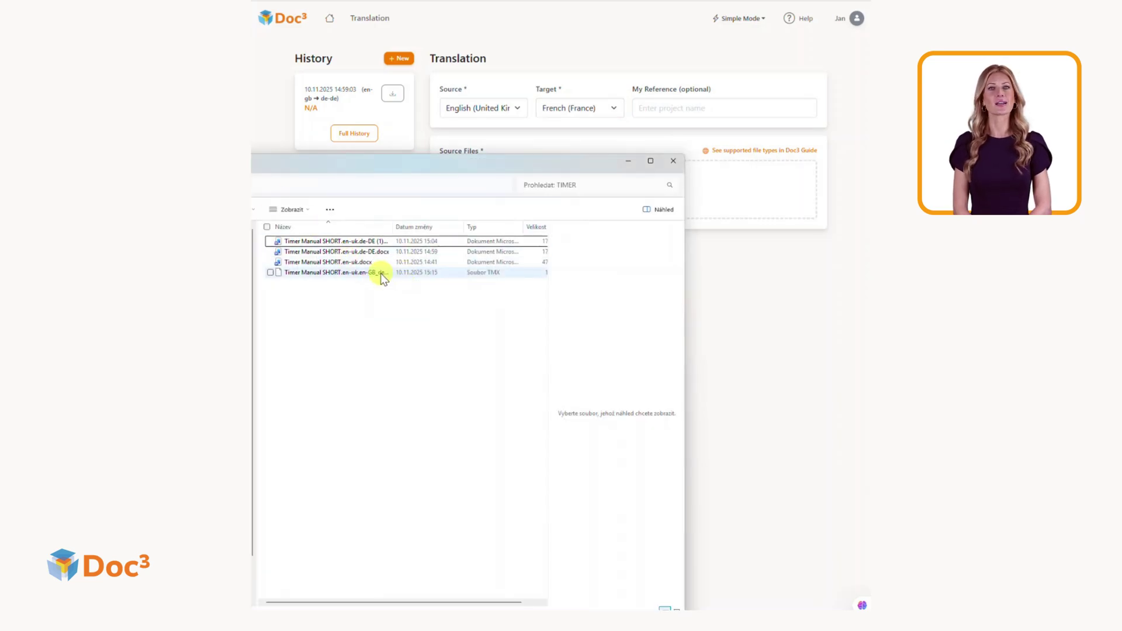
{"action": "left_click_drag", "start_coordinate": [333, 262], "coordinate": [726, 190]}
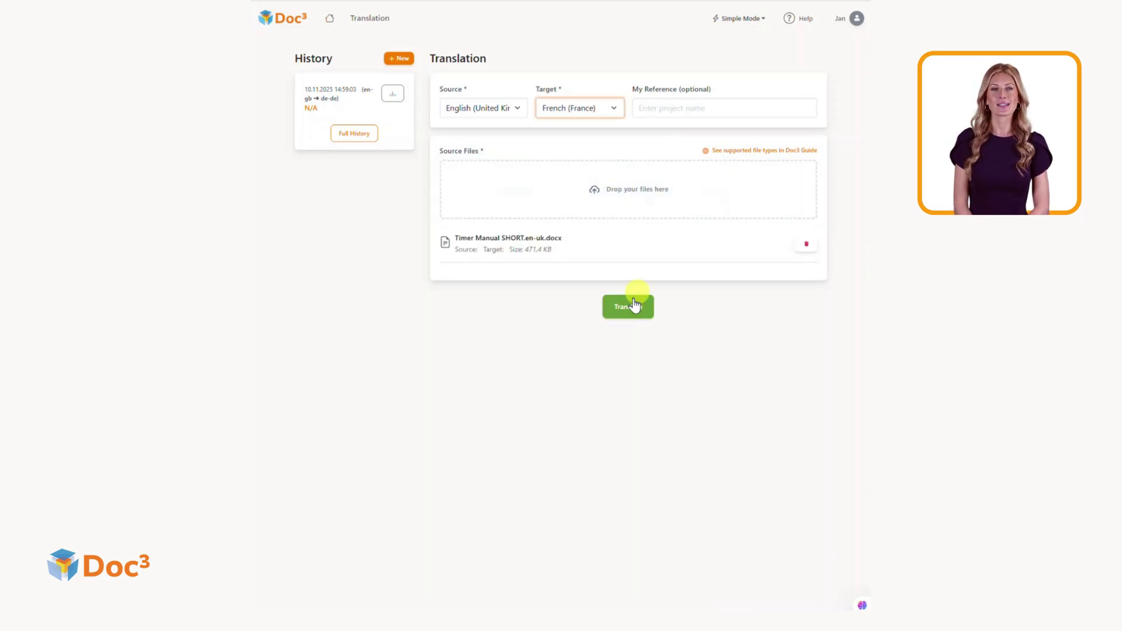
{"action": "left_click", "coordinate": [630, 306]}
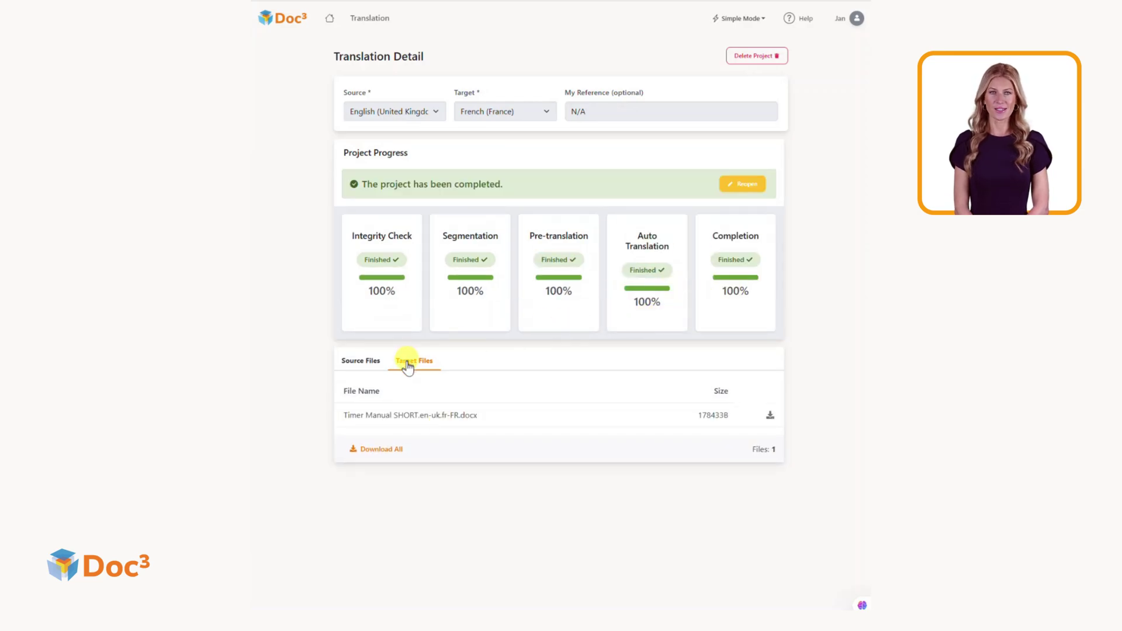
Save the fr-FR translated manual to the computer, check source and target files, and return home
{"action": "left_click", "coordinate": [770, 415]}
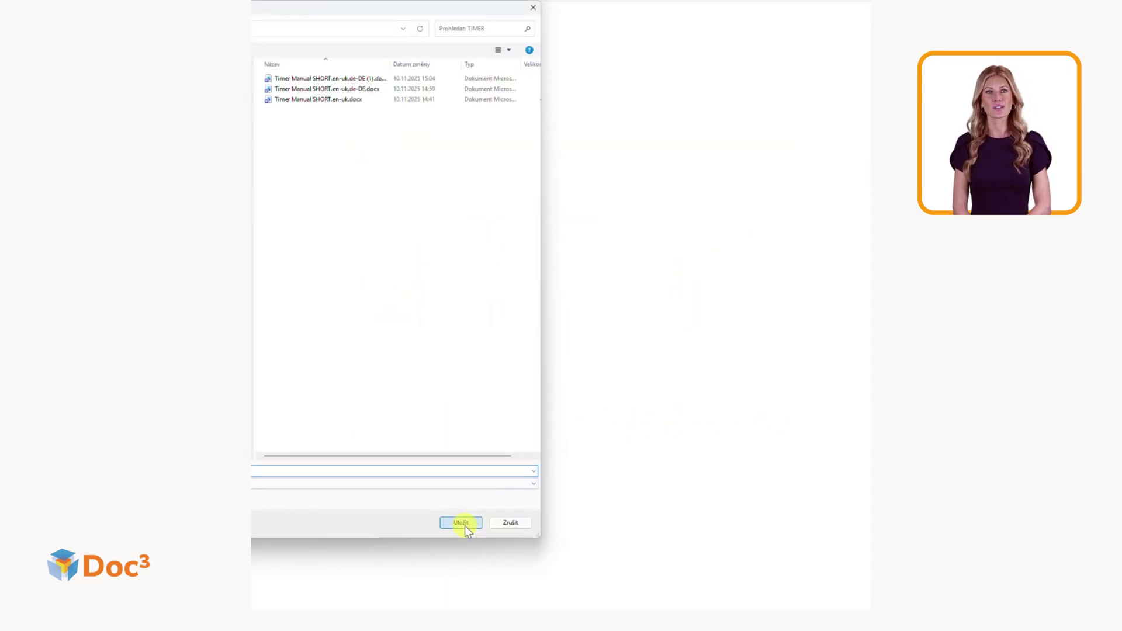
{"action": "left_click", "coordinate": [462, 523]}
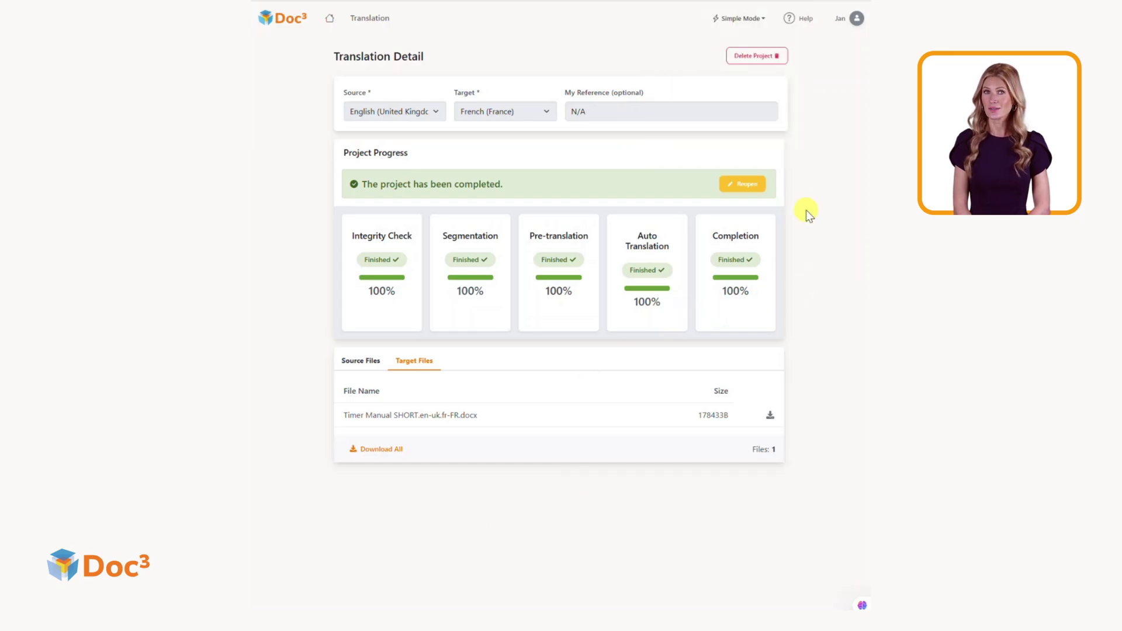
{"action": "left_click", "coordinate": [360, 360]}
{"action": "left_click", "coordinate": [408, 360]}
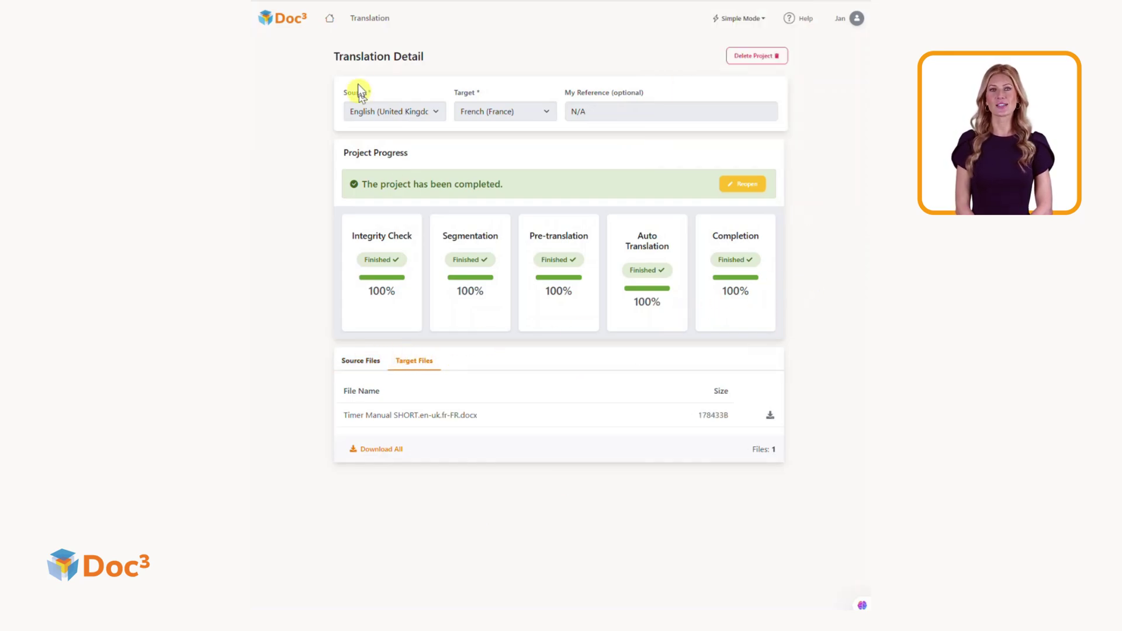
{"action": "left_click", "coordinate": [328, 20]}
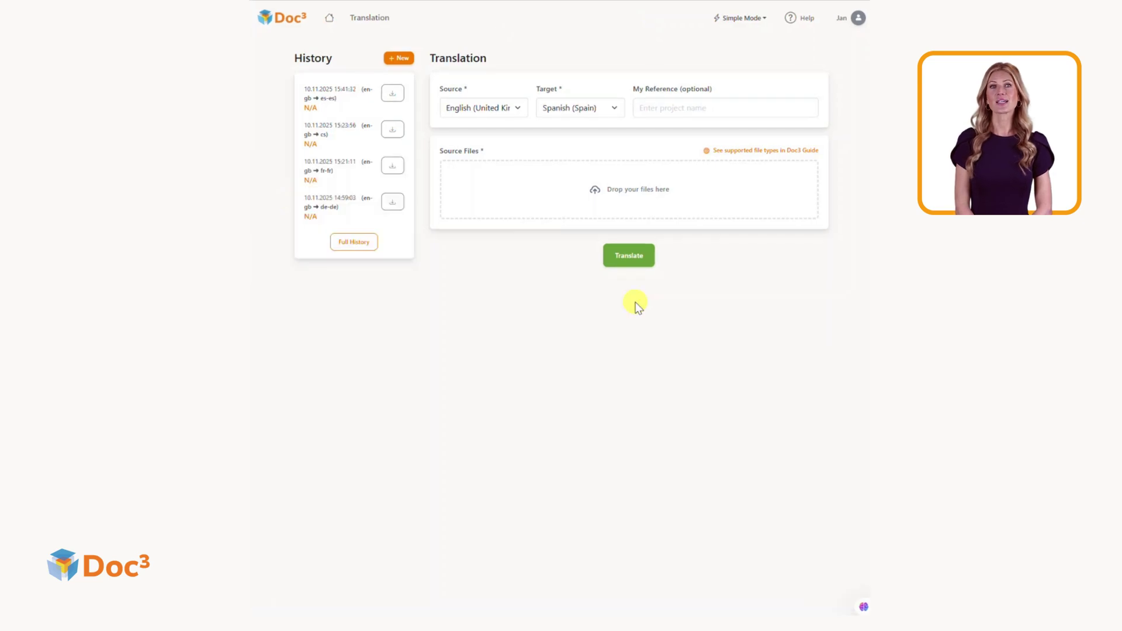
In Advanced Mode, name the project 'Clock Timer' with Client and Brand set to N/A
{"action": "left_click", "coordinate": [742, 18]}
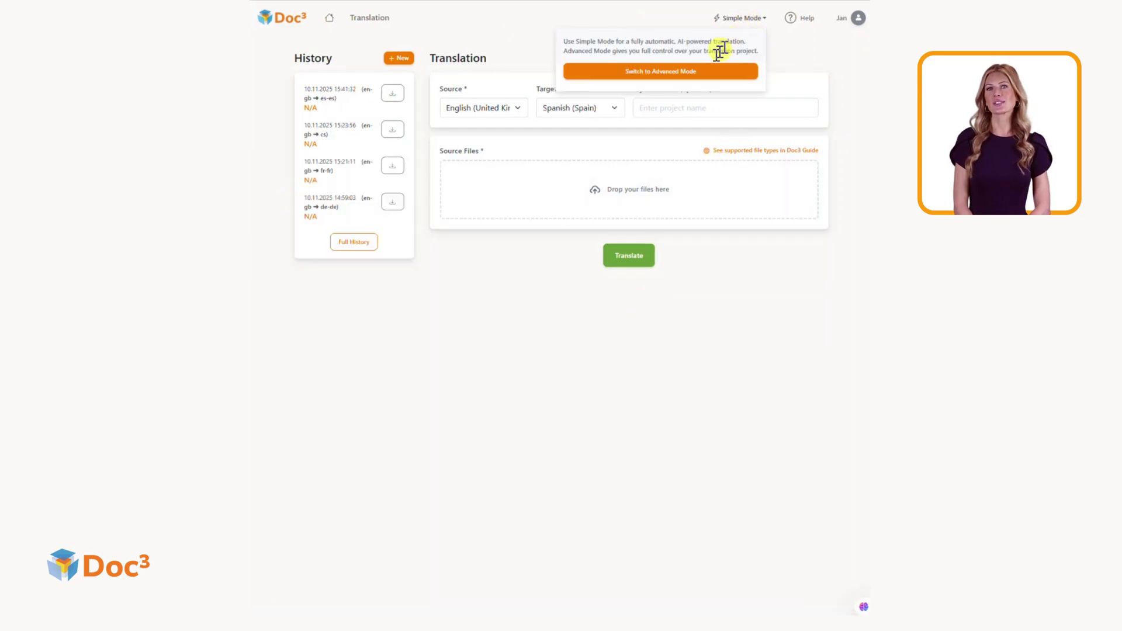
{"action": "left_click", "coordinate": [674, 72]}
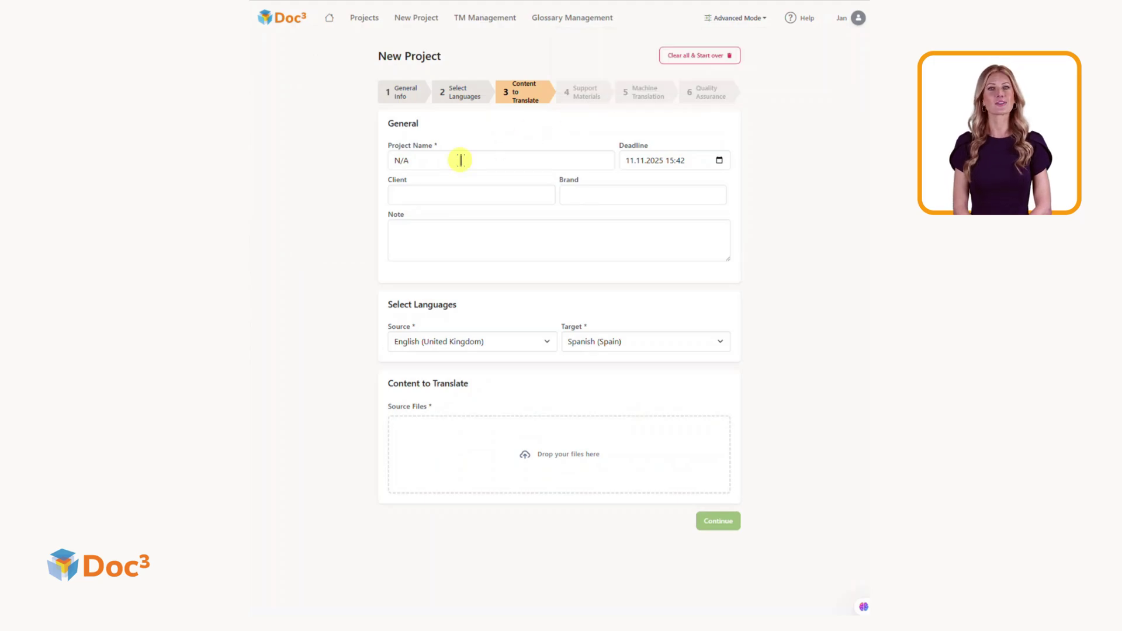
{"action": "left_click", "coordinate": [460, 161]}
{"action": "type", "text": "imer"}
{"action": "key", "text": "Tab"}
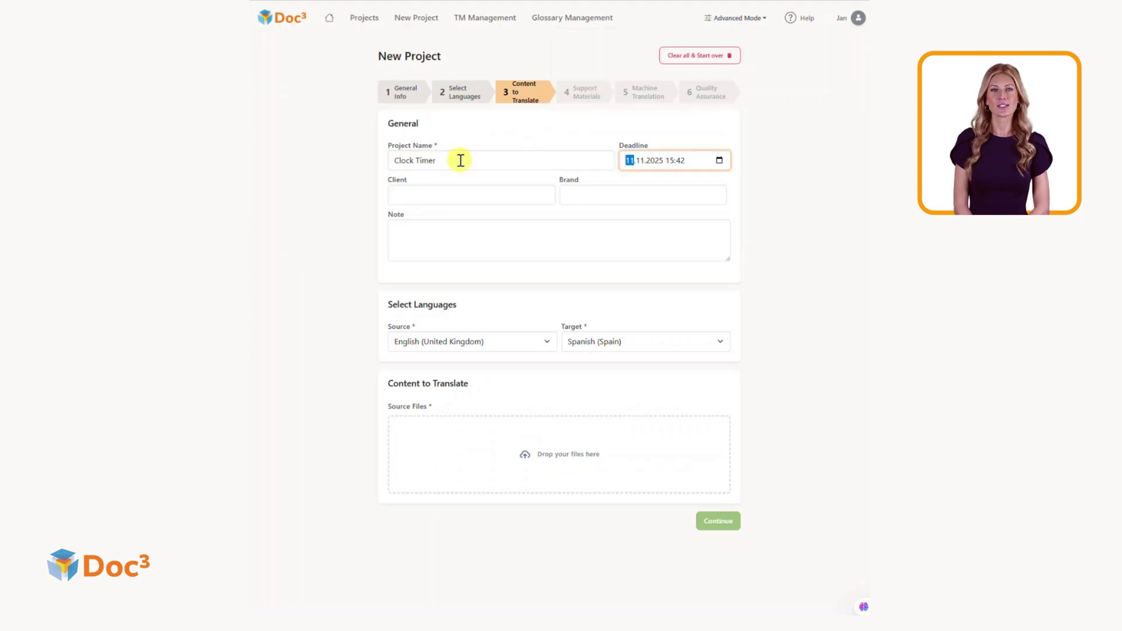
{"action": "left_click", "coordinate": [445, 193]}
{"action": "type", "text": "N/A"}
{"action": "key", "text": "Tab"}
{"action": "type", "text": "N/A"}
Keep Spanish (Spain) as target and choose the English timer manual as source file
{"action": "left_click", "coordinate": [613, 346]}
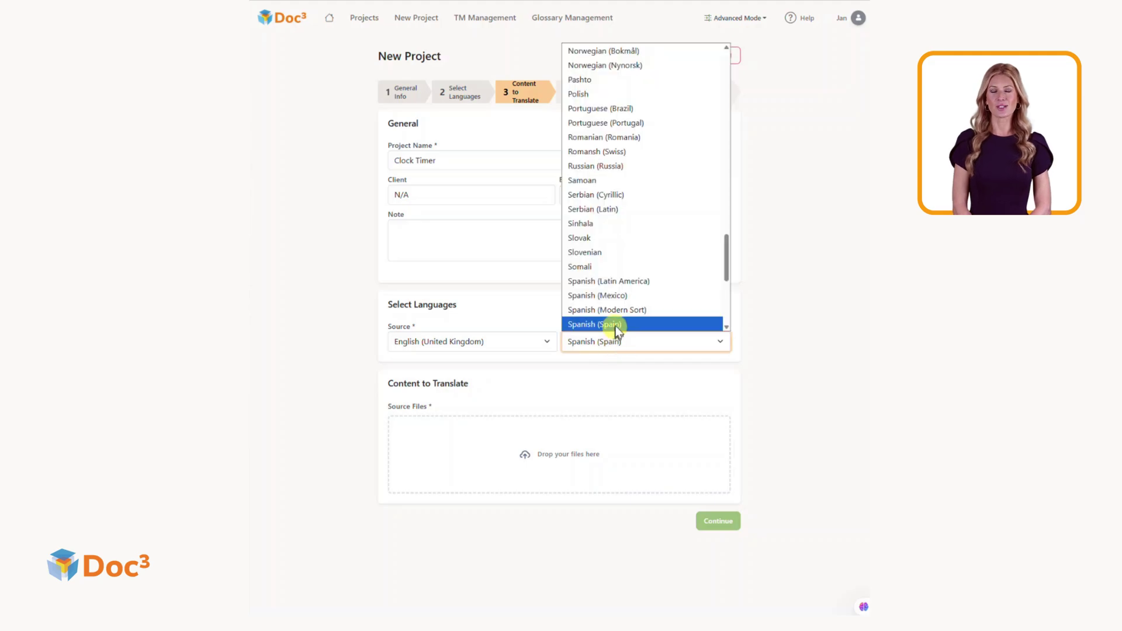
{"action": "left_click", "coordinate": [614, 325]}
{"action": "left_click", "coordinate": [560, 457]}
{"action": "double_click", "coordinate": [339, 328]}
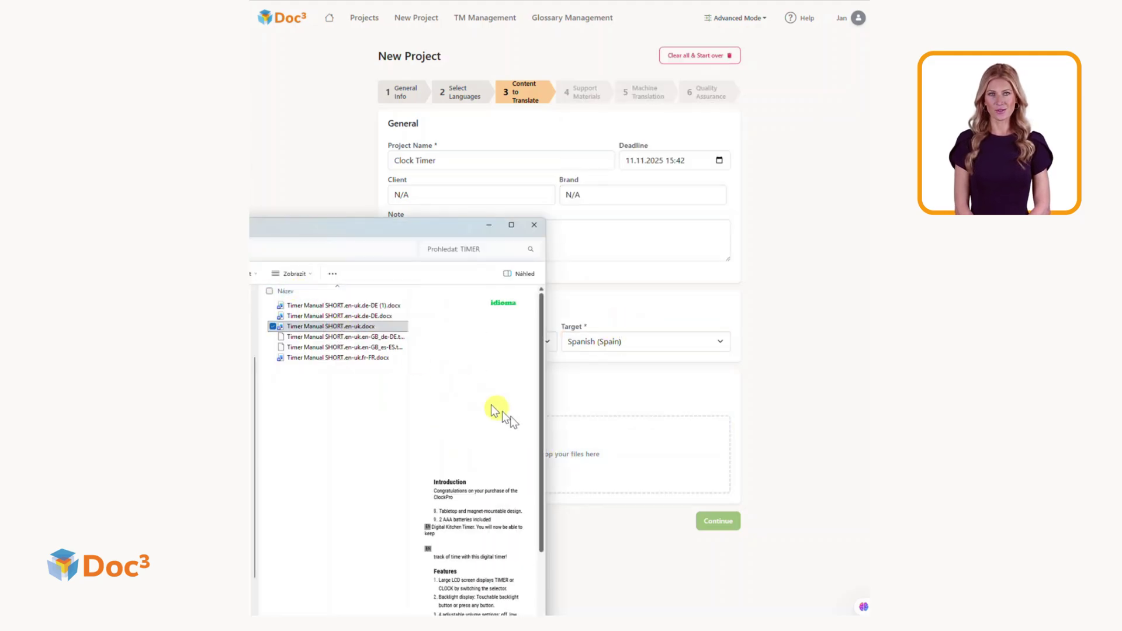
Set the target cloud TM to use my General TM so new translations update it
{"action": "left_click", "coordinate": [716, 520]}
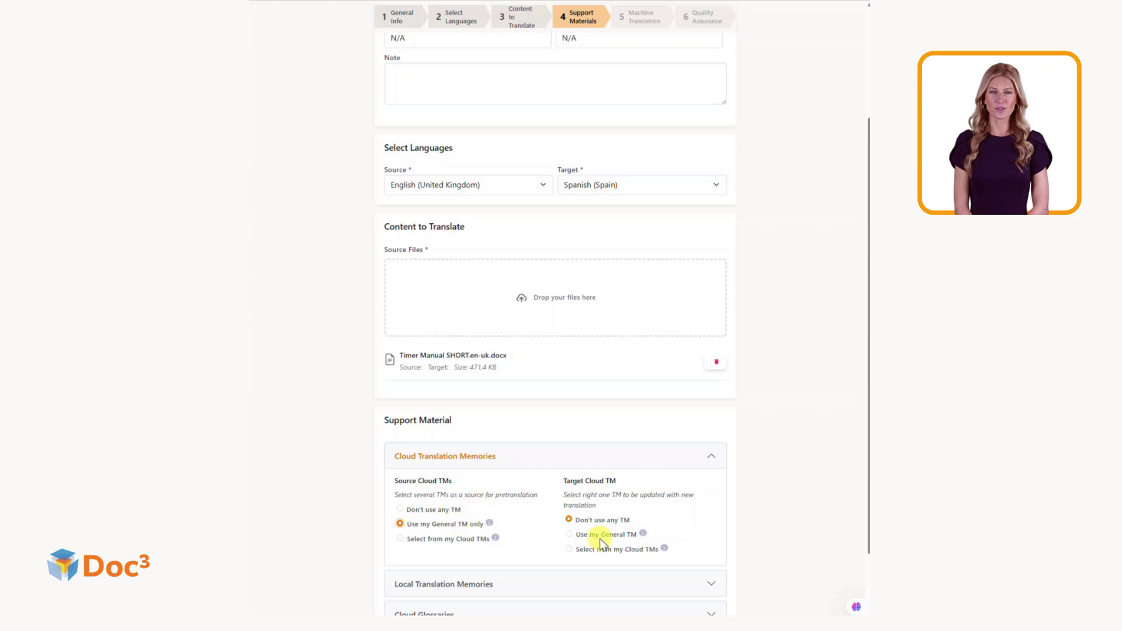
{"action": "left_click", "coordinate": [600, 535]}
{"action": "scroll", "coordinate": [600, 534], "scroll_direction": "down", "scroll_amount": 1}
{"action": "left_click", "coordinate": [549, 487]}
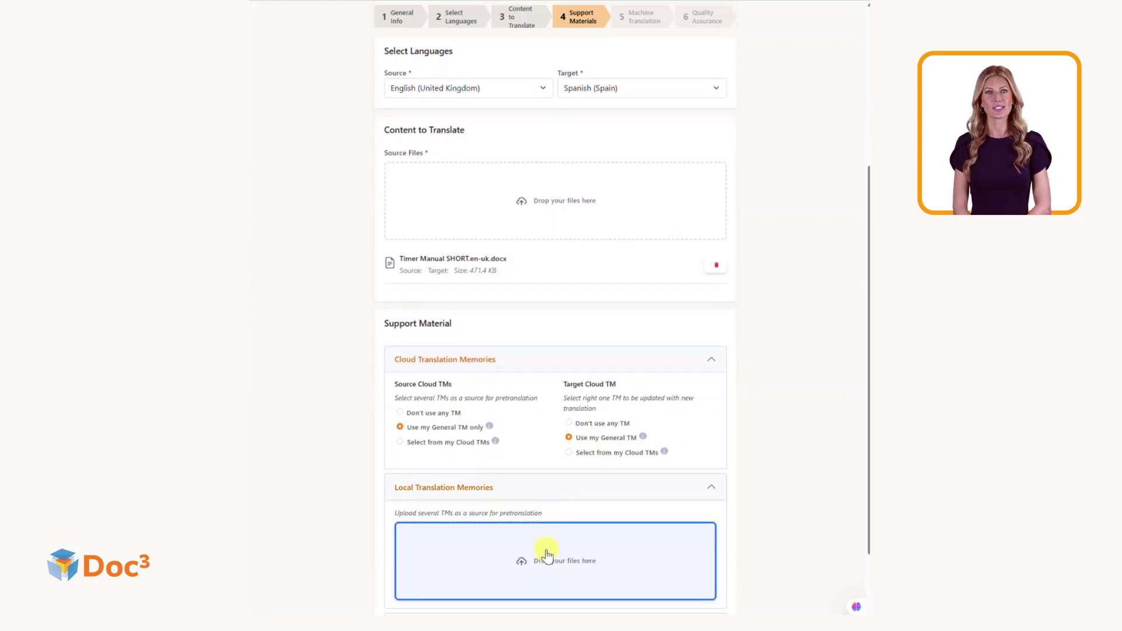
Attach the German and Spanish es-ES TMX files as local TMs and continue to Machine Translation
{"action": "left_click_drag", "start_coordinate": [305, 336], "coordinate": [588, 572]}
{"action": "scroll", "coordinate": [589, 570], "scroll_direction": "down", "scroll_amount": 2}
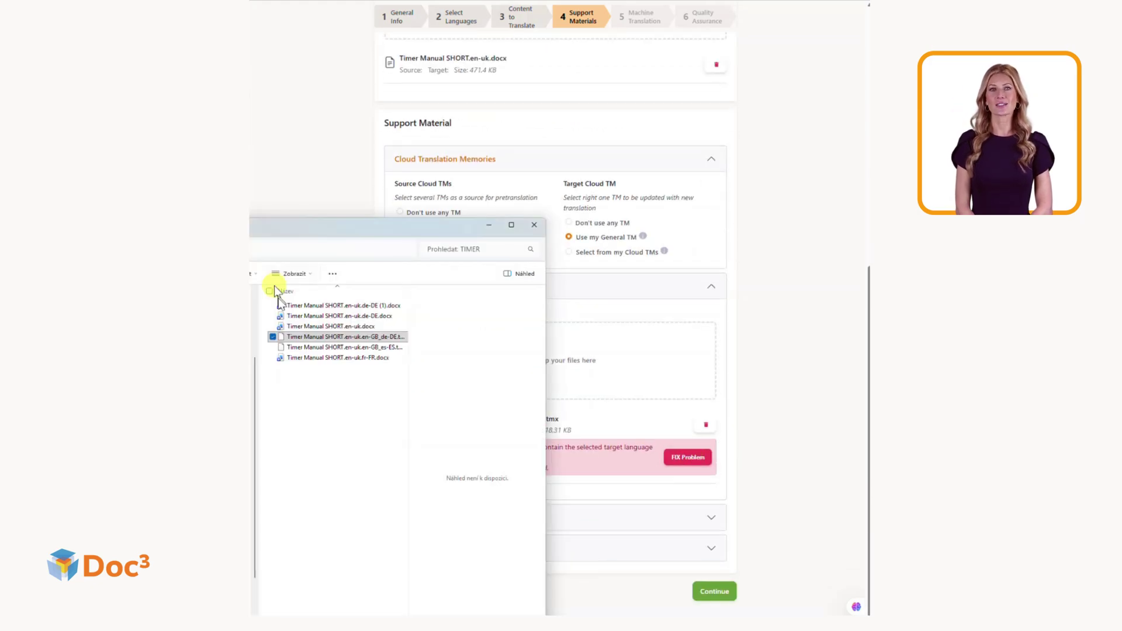
{"action": "left_click_drag", "start_coordinate": [342, 347], "coordinate": [607, 374]}
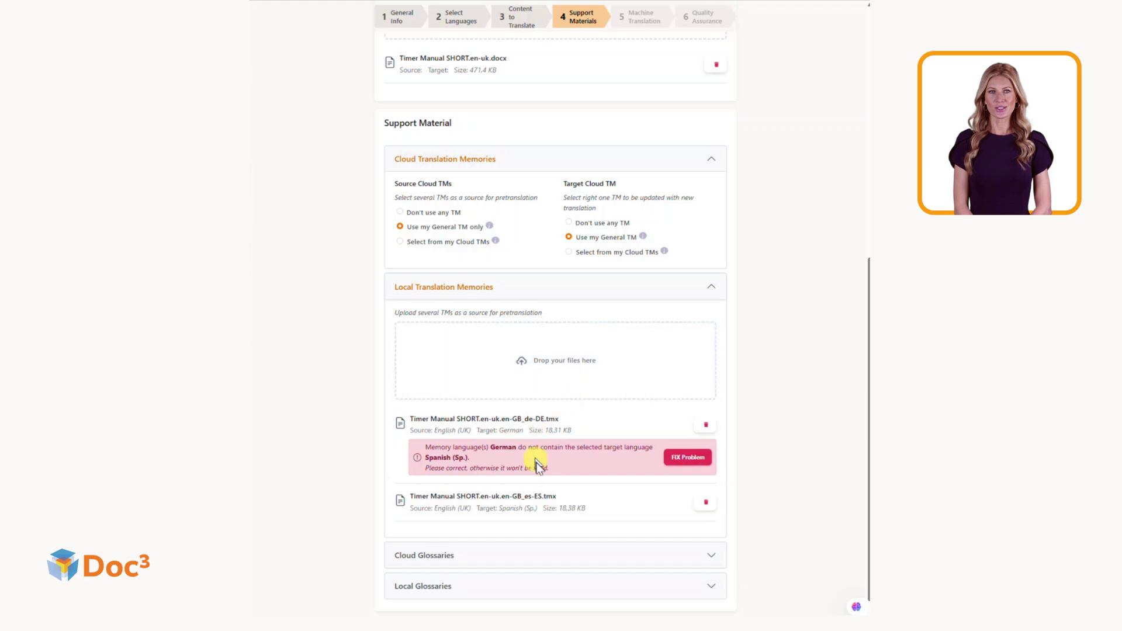
{"action": "scroll", "coordinate": [569, 491], "scroll_direction": "down", "scroll_amount": 1}
{"action": "left_click", "coordinate": [639, 519]}
{"action": "scroll", "coordinate": [526, 500], "scroll_direction": "down", "scroll_amount": 2}
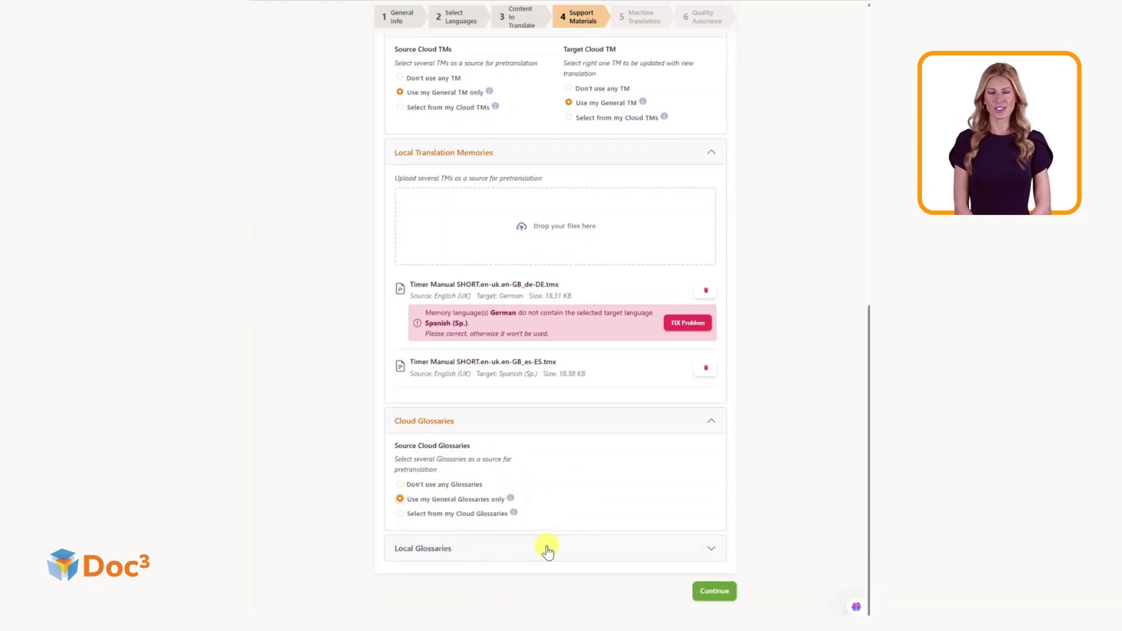
{"action": "left_click", "coordinate": [710, 592]}
{"action": "scroll", "coordinate": [570, 561], "scroll_direction": "down", "scroll_amount": 2}
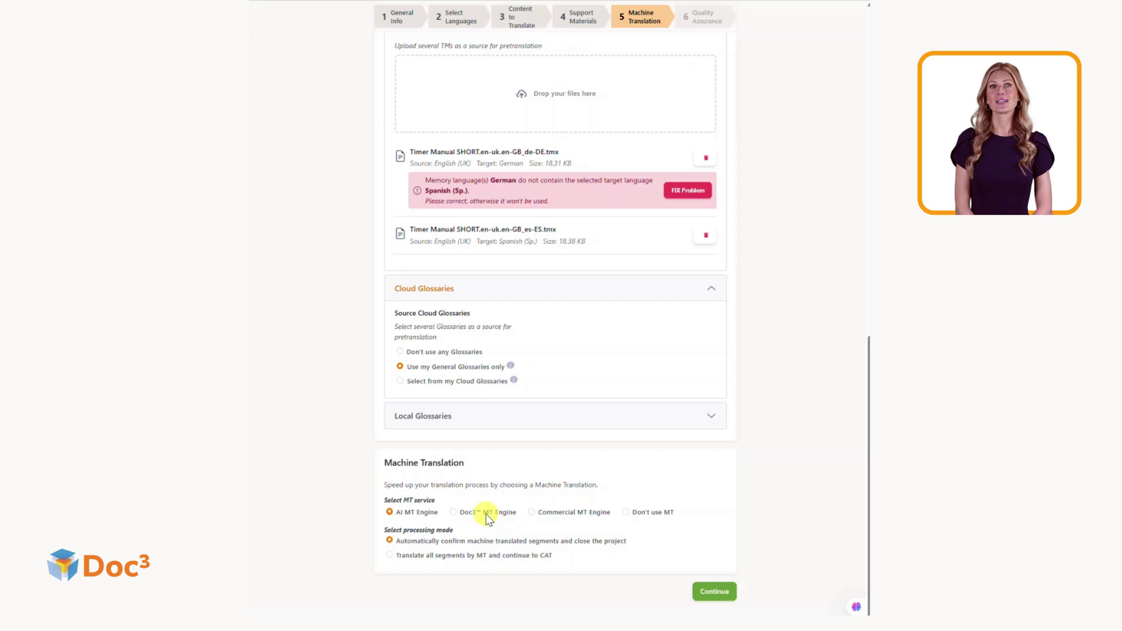
Create the Spanish Clock Timer project with machine translation set to Don't use MT
{"action": "left_click", "coordinate": [643, 511]}
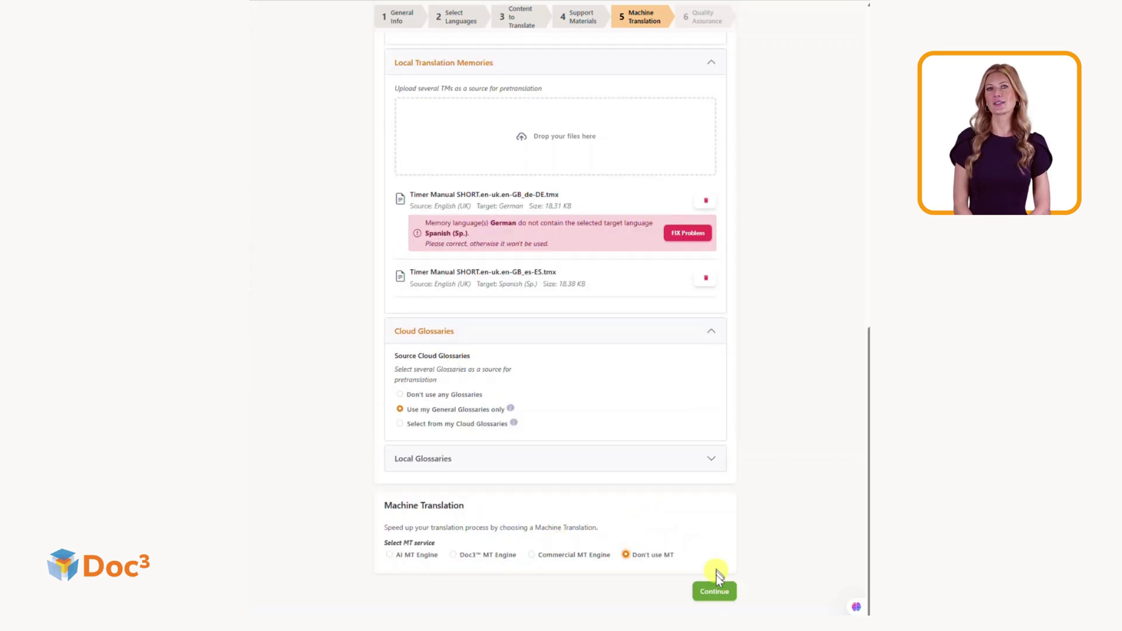
{"action": "left_click", "coordinate": [714, 592]}
{"action": "scroll", "coordinate": [666, 578], "scroll_direction": "down", "scroll_amount": 2}
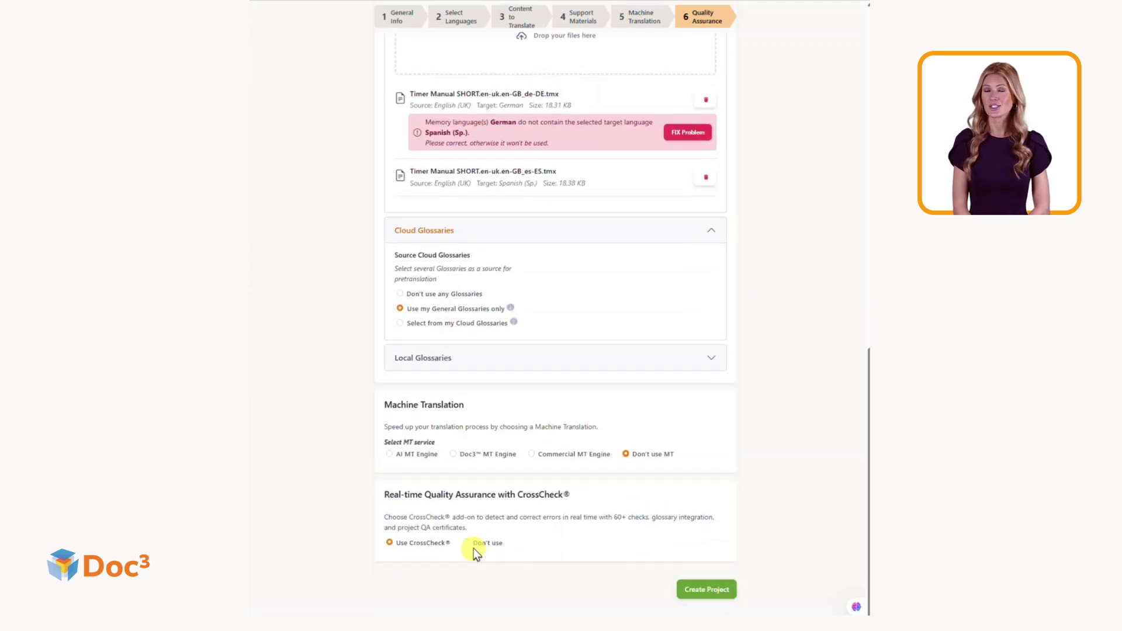
{"action": "left_click", "coordinate": [684, 588]}
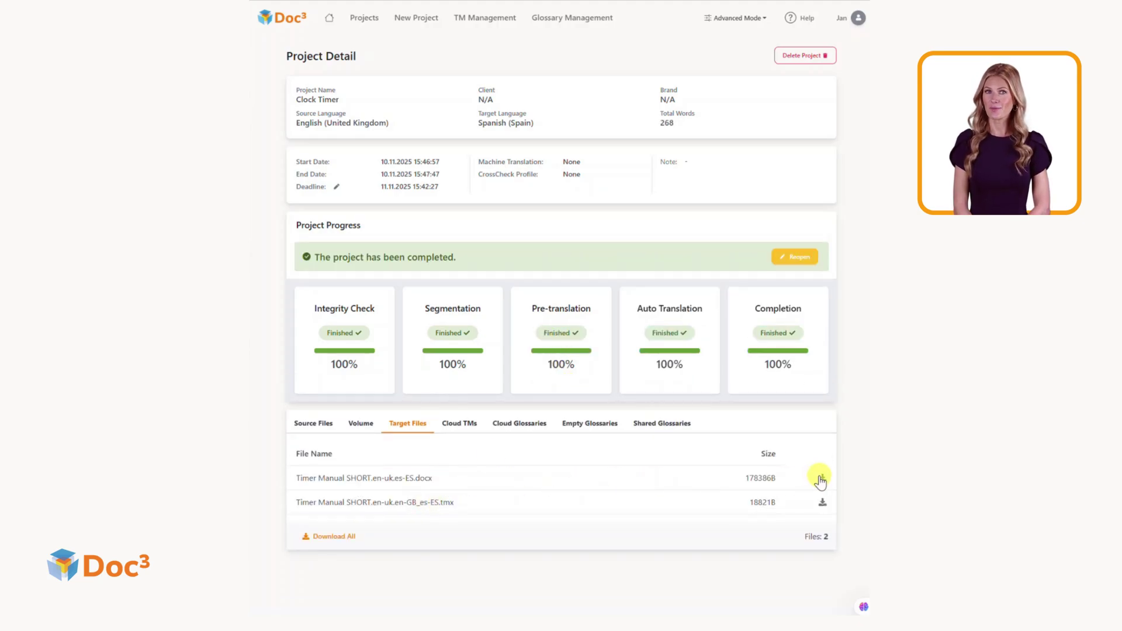
Switch from Advanced Mode back to Simple Mode and confirm
{"action": "left_click", "coordinate": [737, 18]}
{"action": "left_click", "coordinate": [701, 71]}
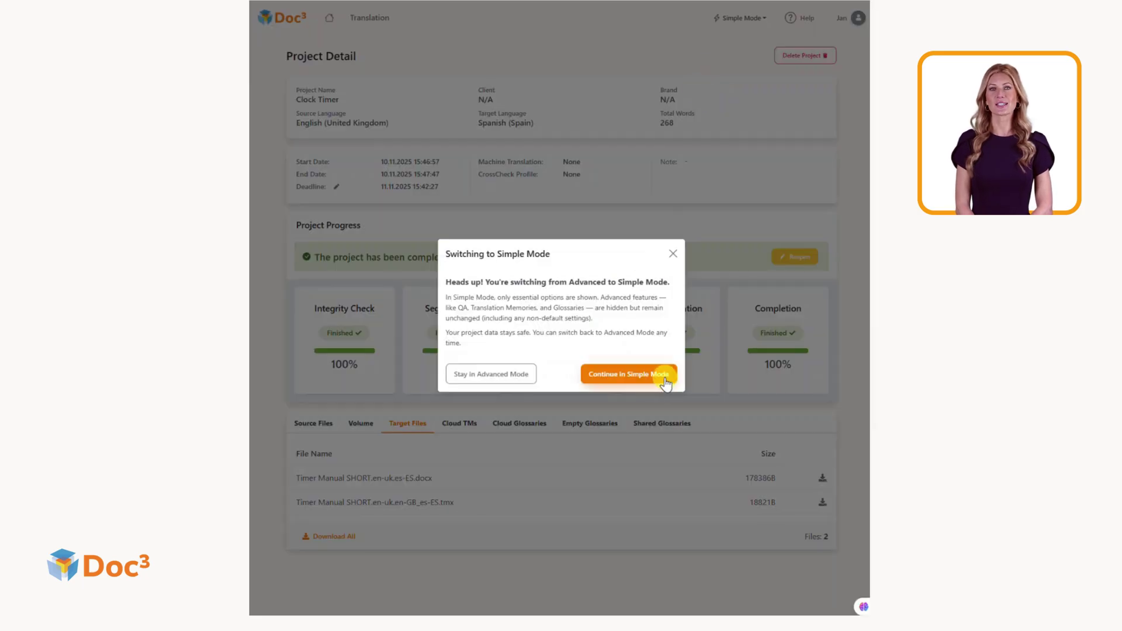
{"action": "left_click", "coordinate": [659, 375]}
Return to the translation home page listing the Clock Timer Spanish project
{"action": "left_click", "coordinate": [330, 20]}
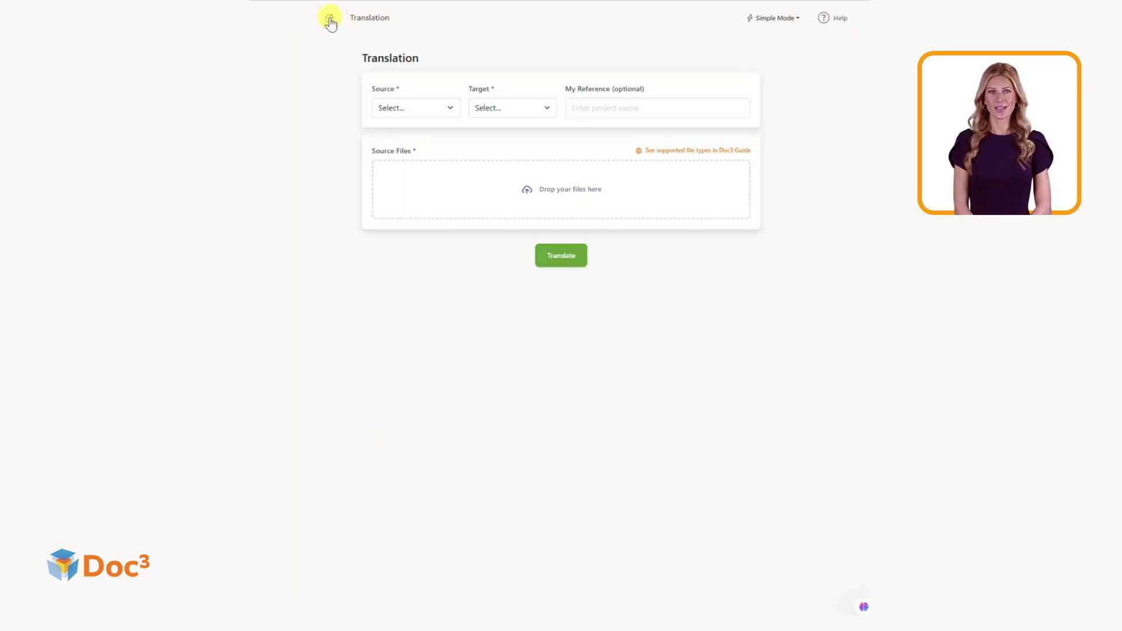